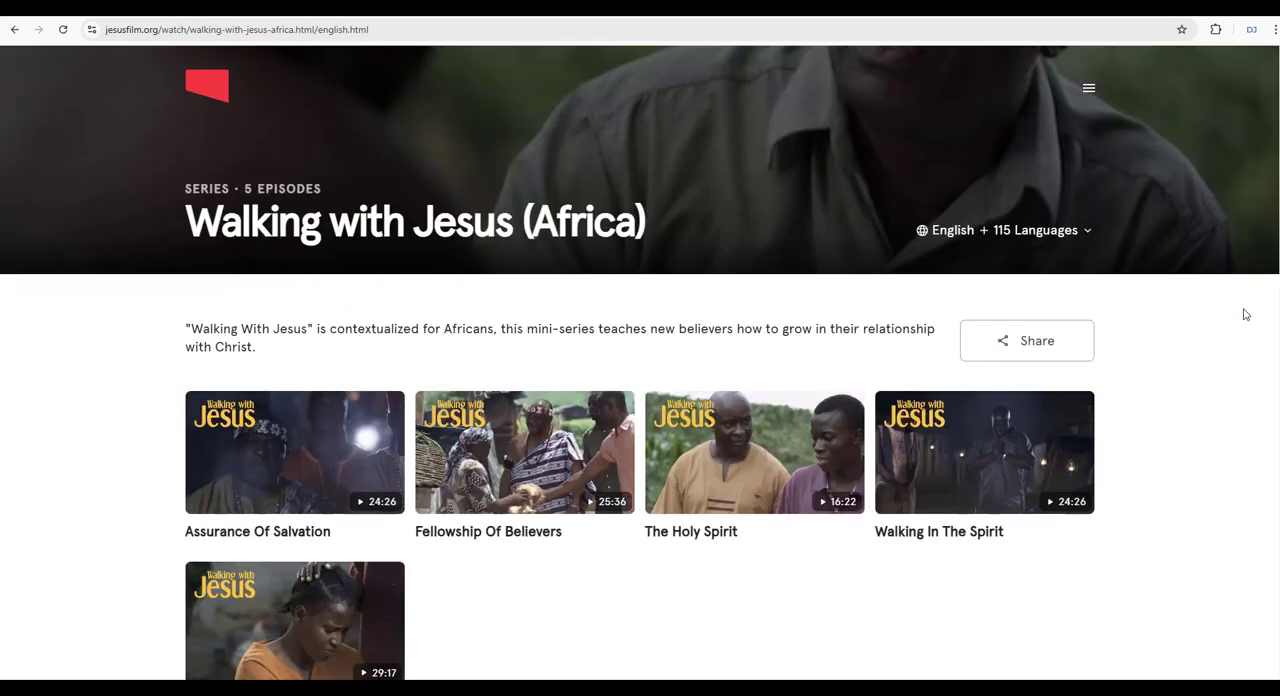
Browse the languages available for the Walking with Jesus (Africa) series and close the language dialog without changing the selection.
left_click(1052, 234)
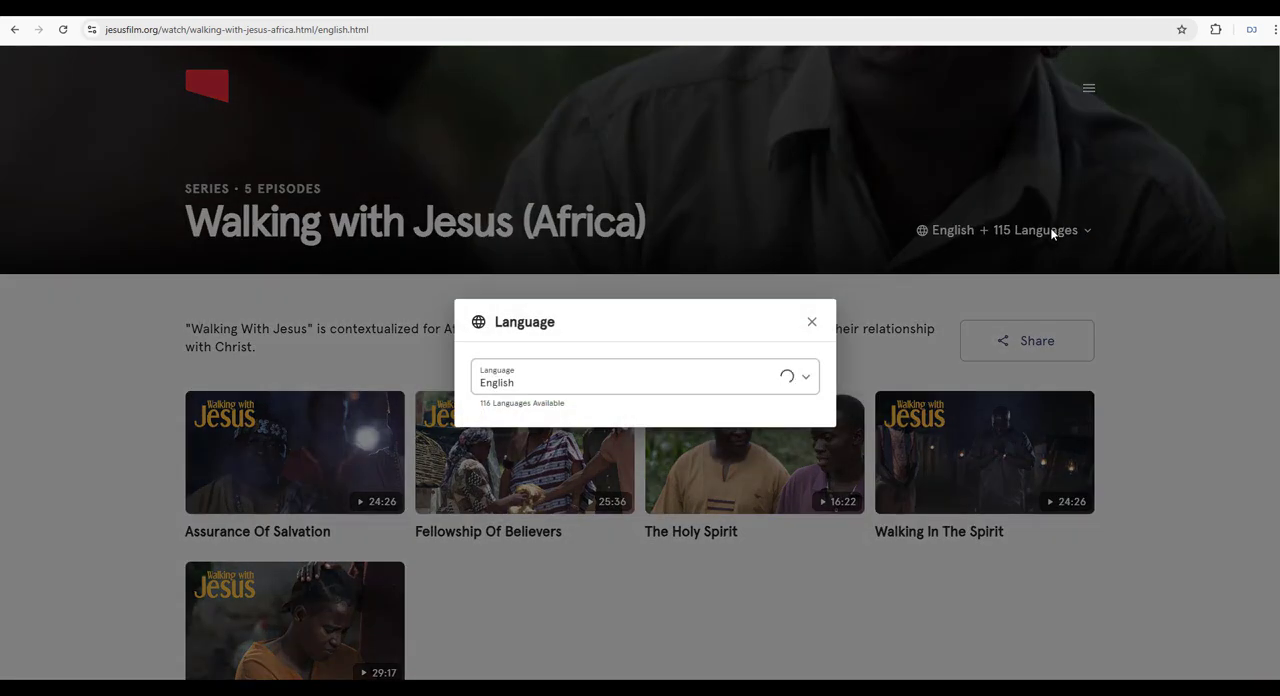
left_click(806, 382)
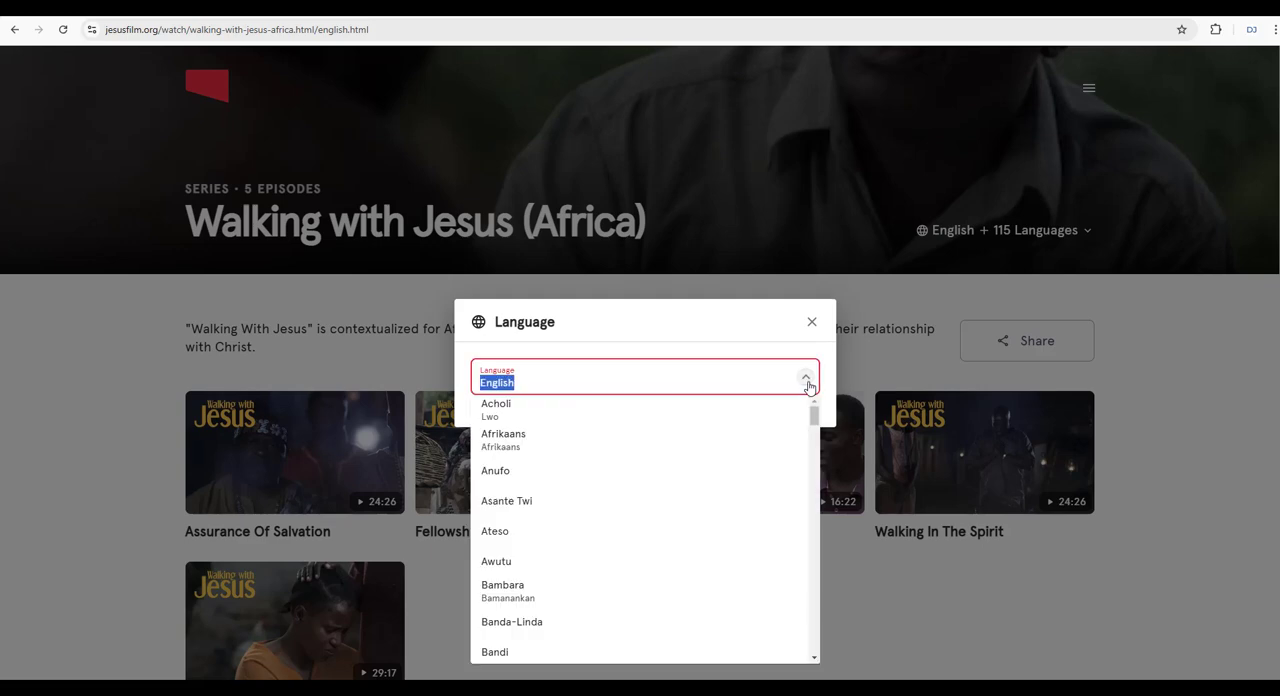
left_click_drag(813, 420, 818, 556)
left_click(938, 505)
scroll(366, 472, "down", 1)
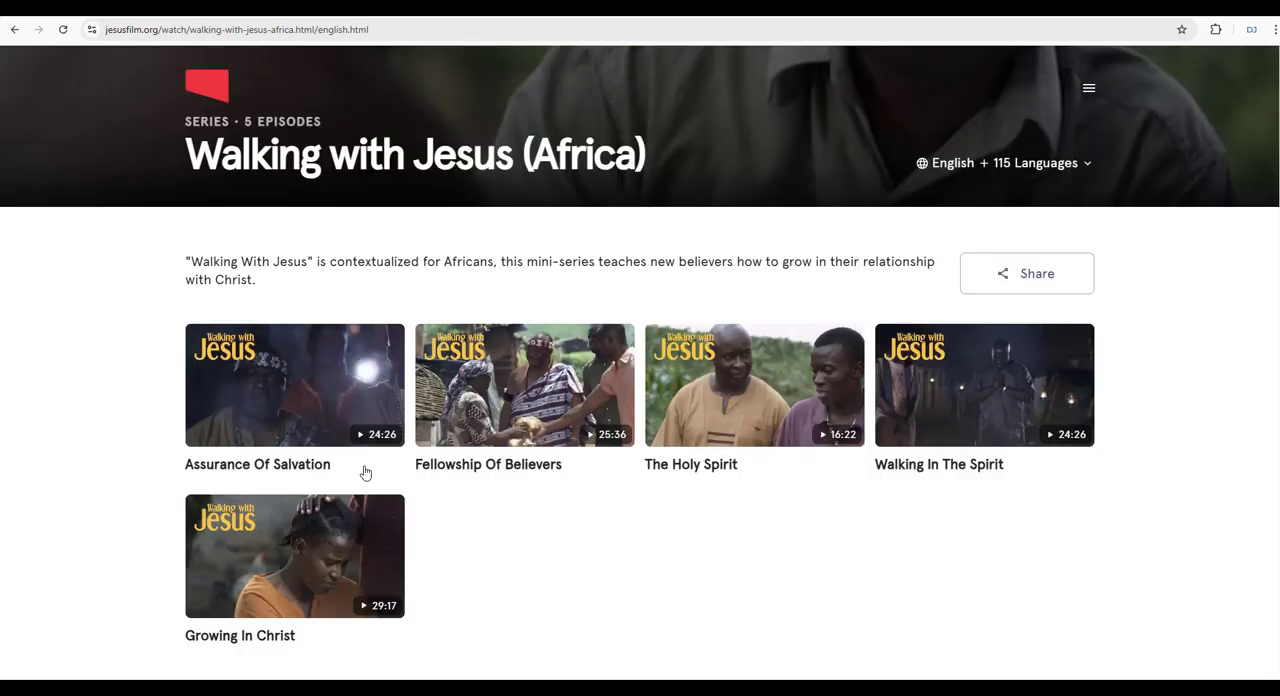
Open the Assurance Of Salvation episode and view its description and discussion questions.
left_click(283, 395)
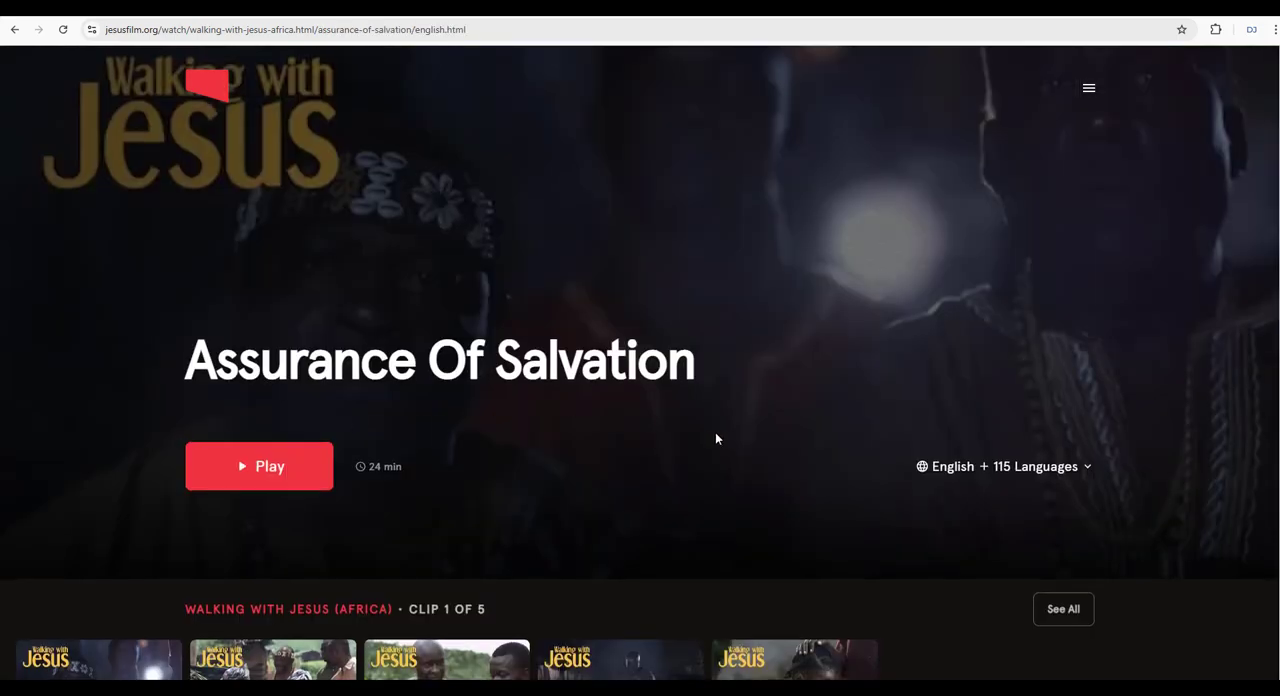
scroll(657, 377, "down", 3)
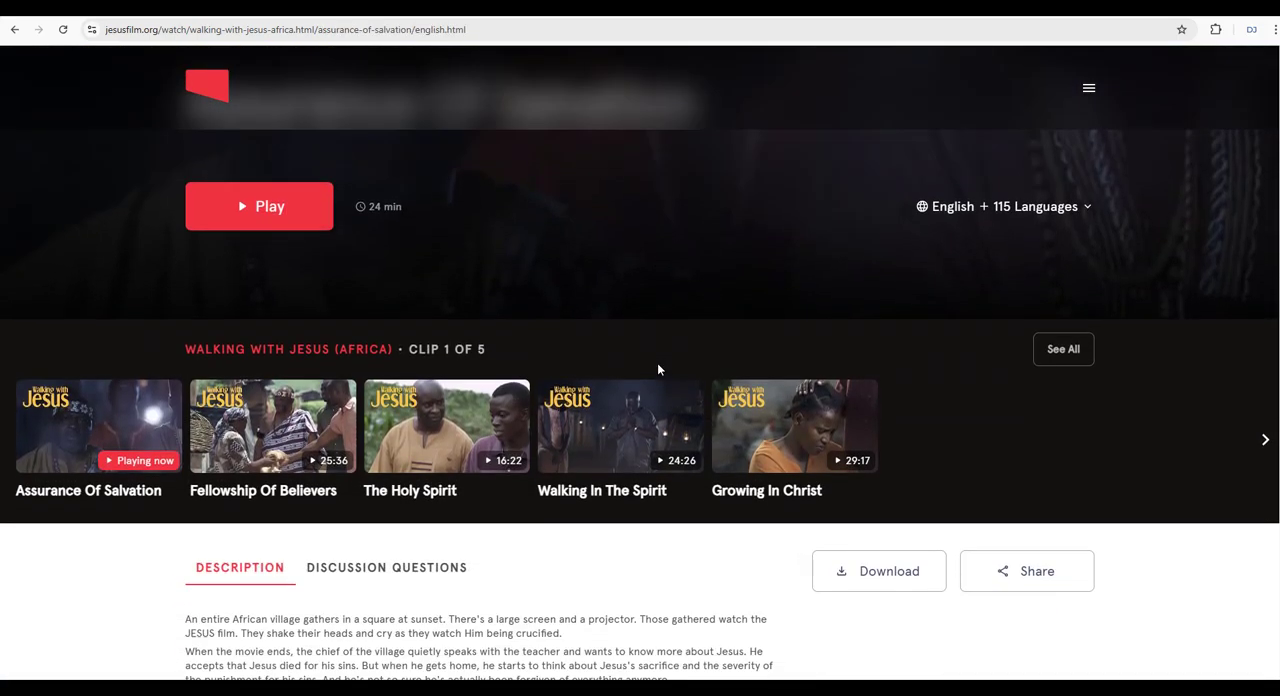
scroll(659, 362, "down", 1)
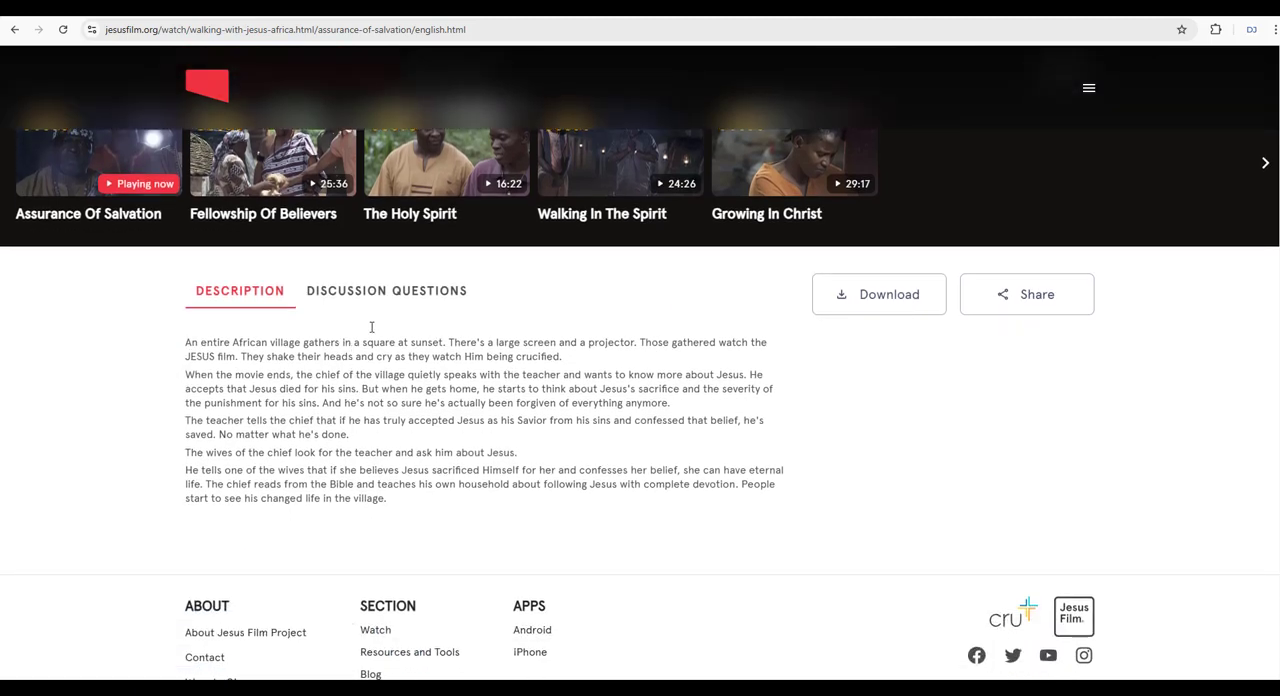
left_click(373, 292)
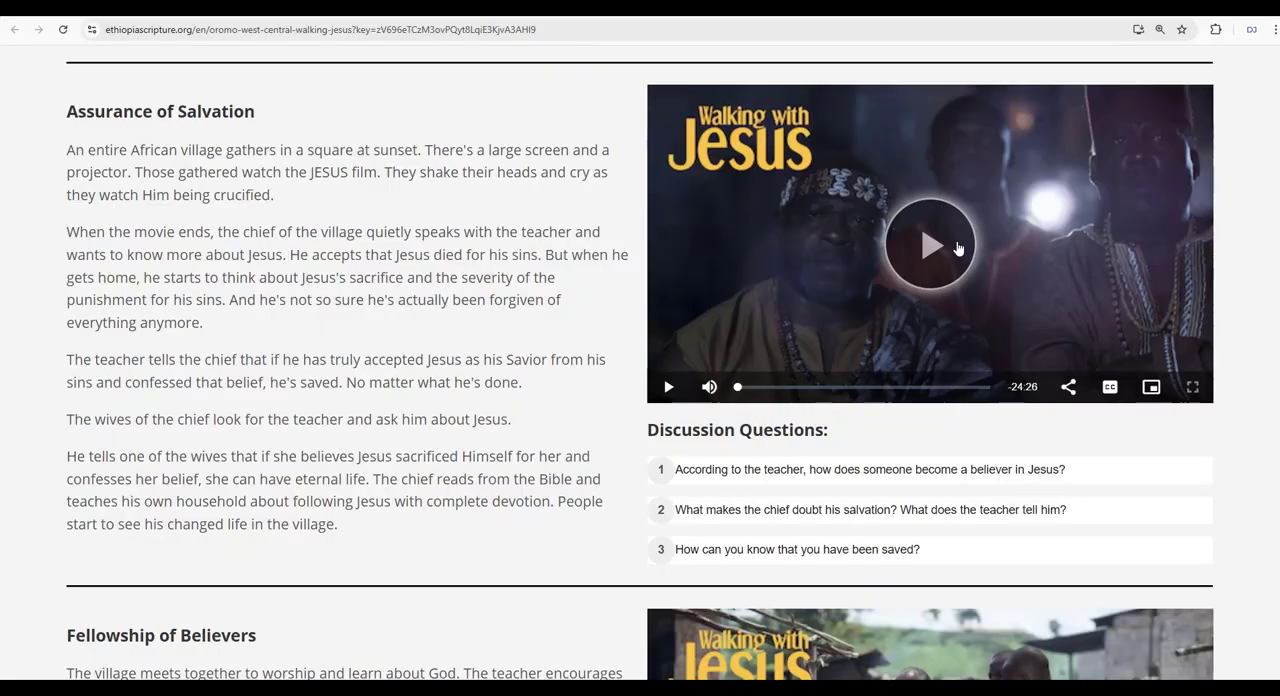
On the ethiopiascripture.org example page, briefly play and pause the Assurance of Salvation video, and review the other episode sections with their discussion questions.
left_click(934, 250)
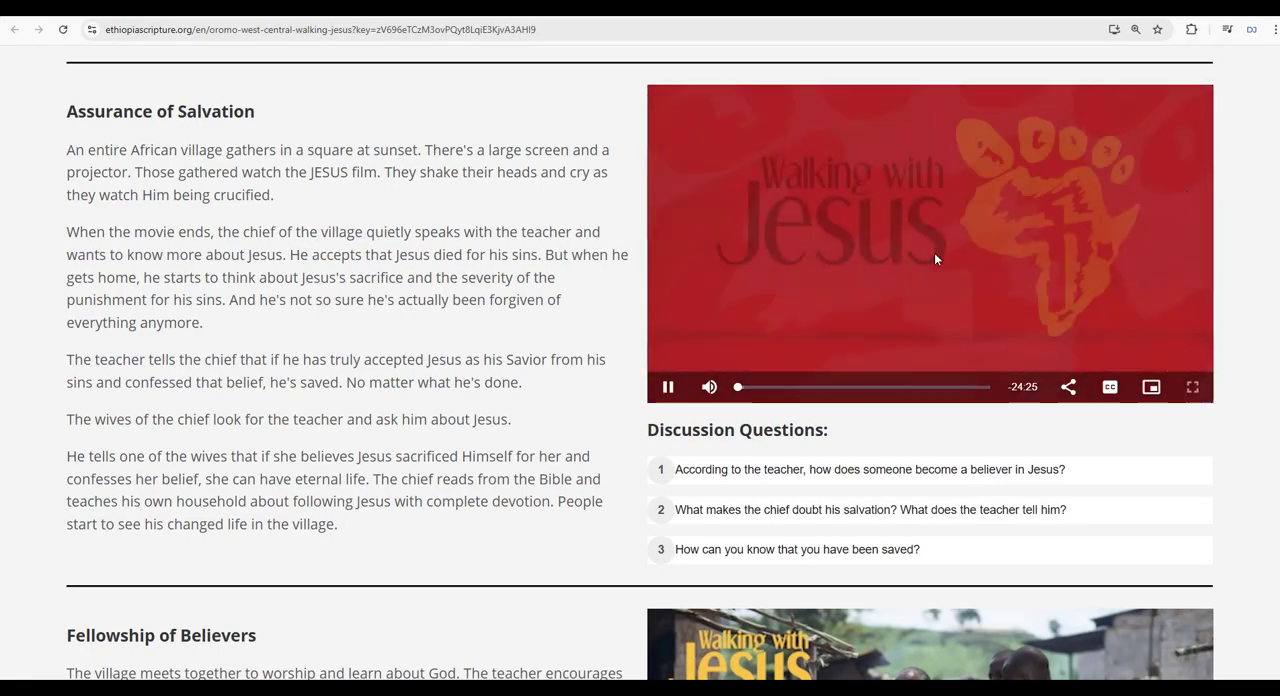
left_click(669, 388)
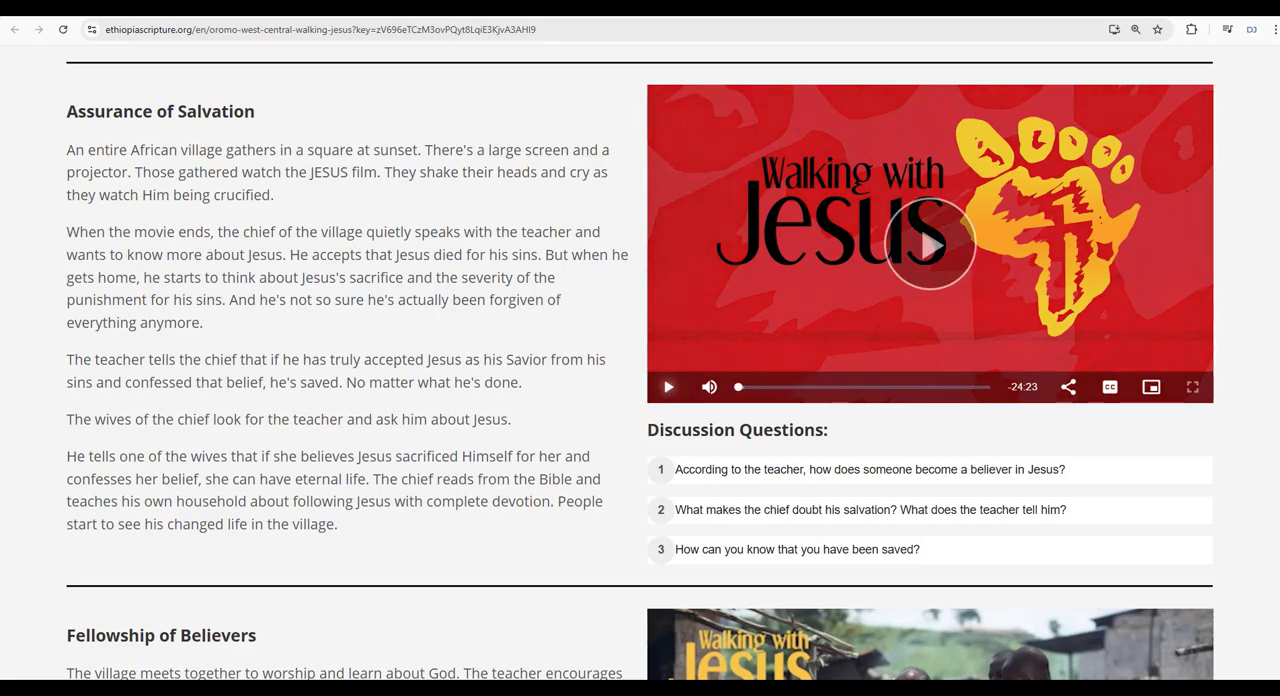
scroll(1275, 181, "down", 1)
scroll(640, 362, "down", 4)
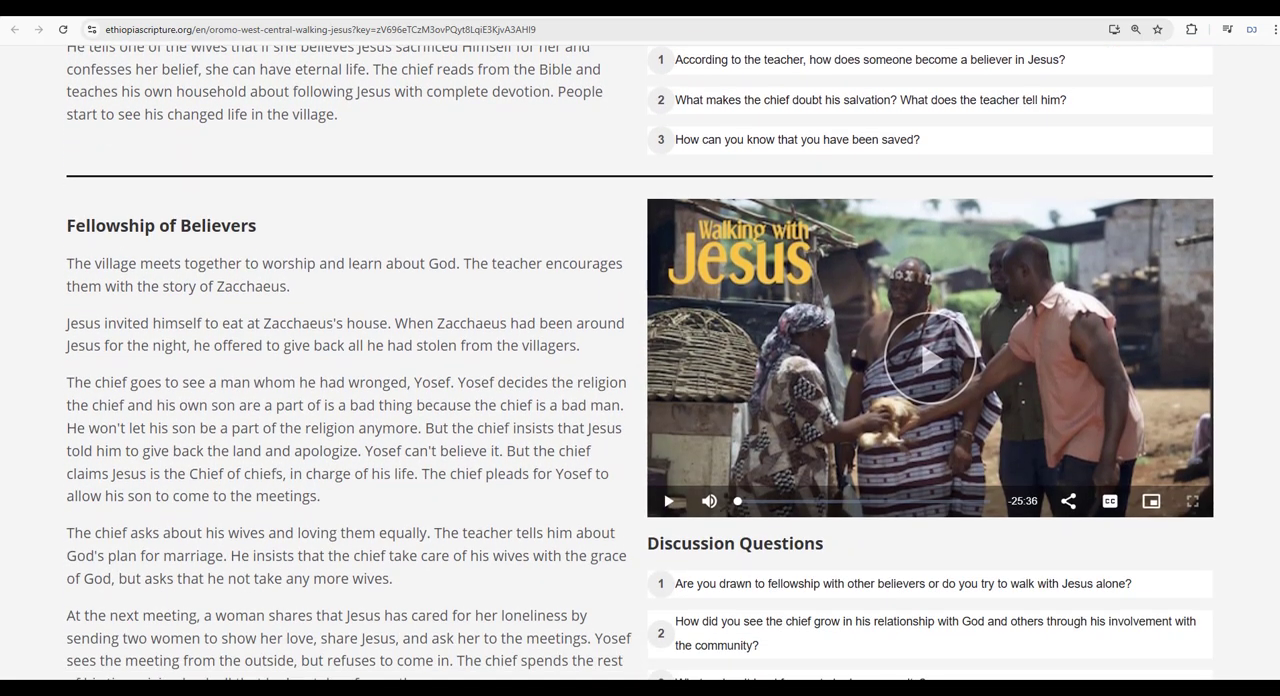
scroll(640, 362, "down", 1)
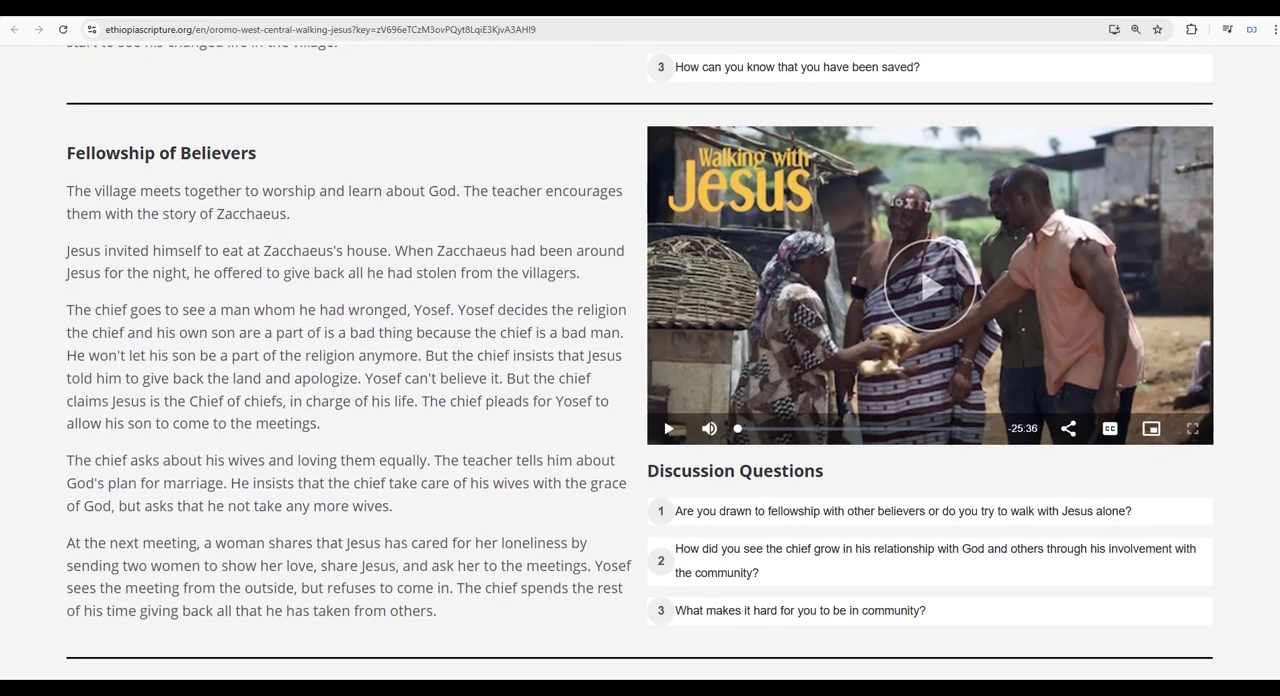
scroll(640, 362, "down", 6)
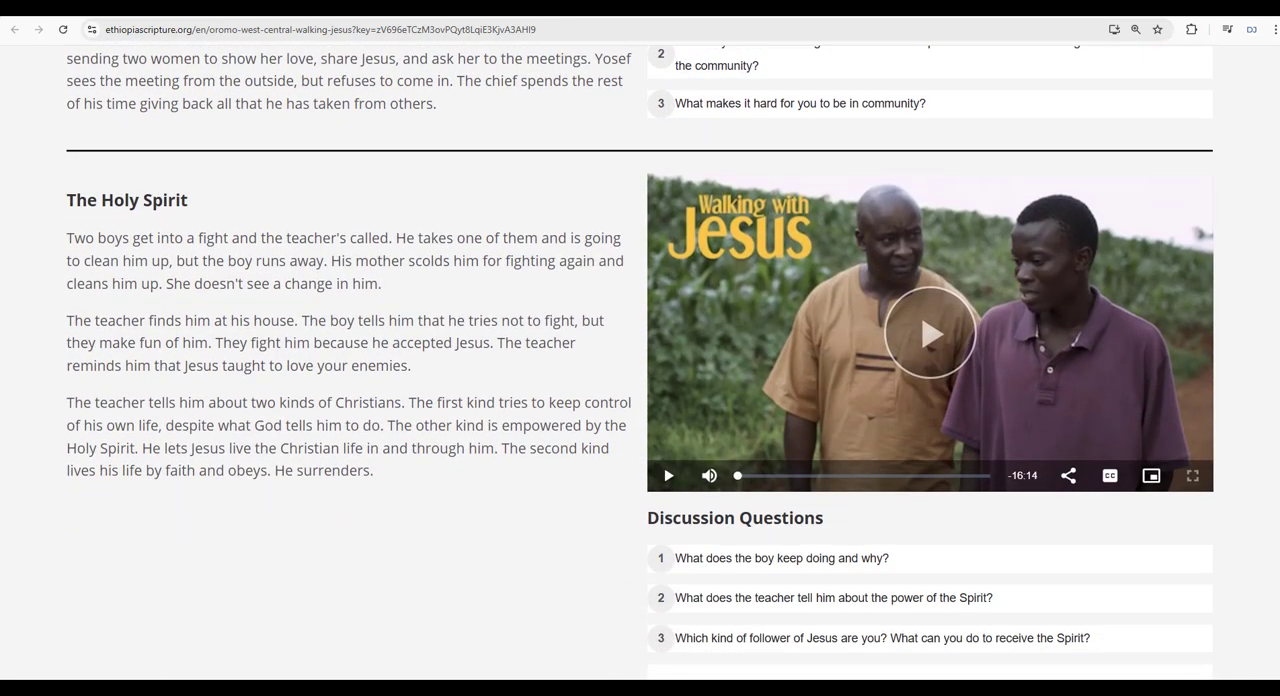
scroll(640, 362, "down", 1)
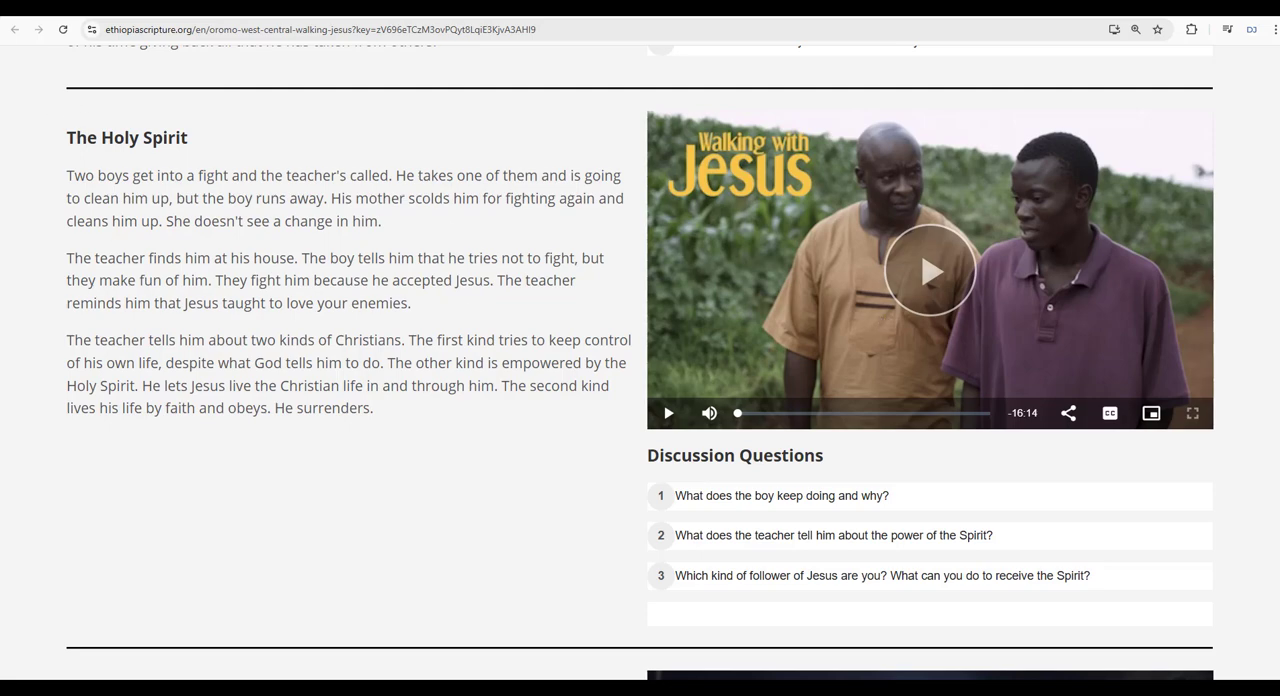
scroll(640, 362, "down", 7)
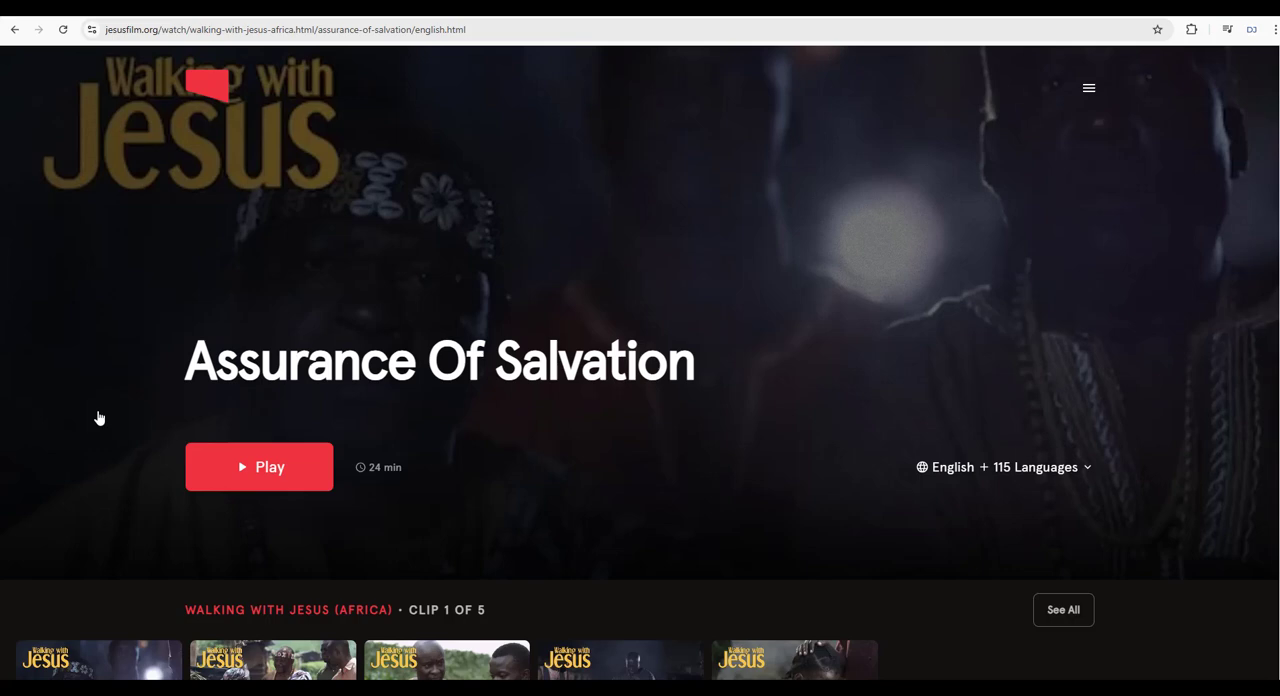
On the jesusfilm.org Assurance Of Salvation page, change the video language to Asante Twi.
scroll(135, 407, "down", 3)
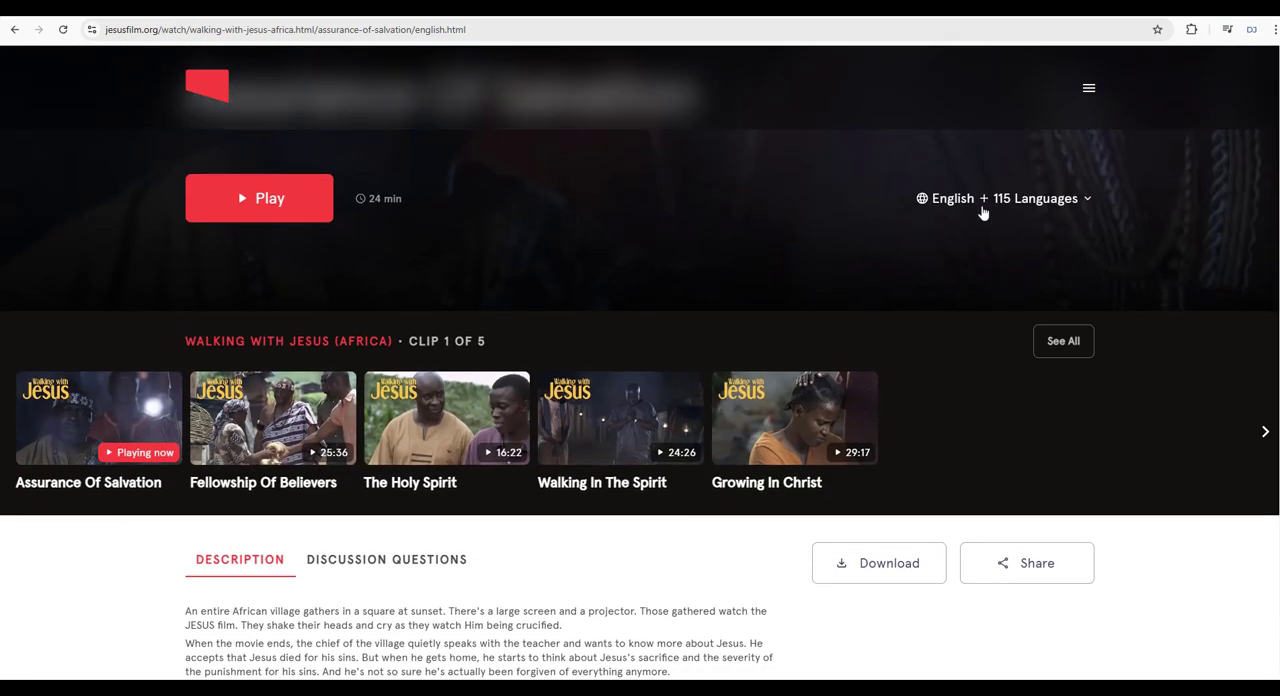
left_click(1057, 200)
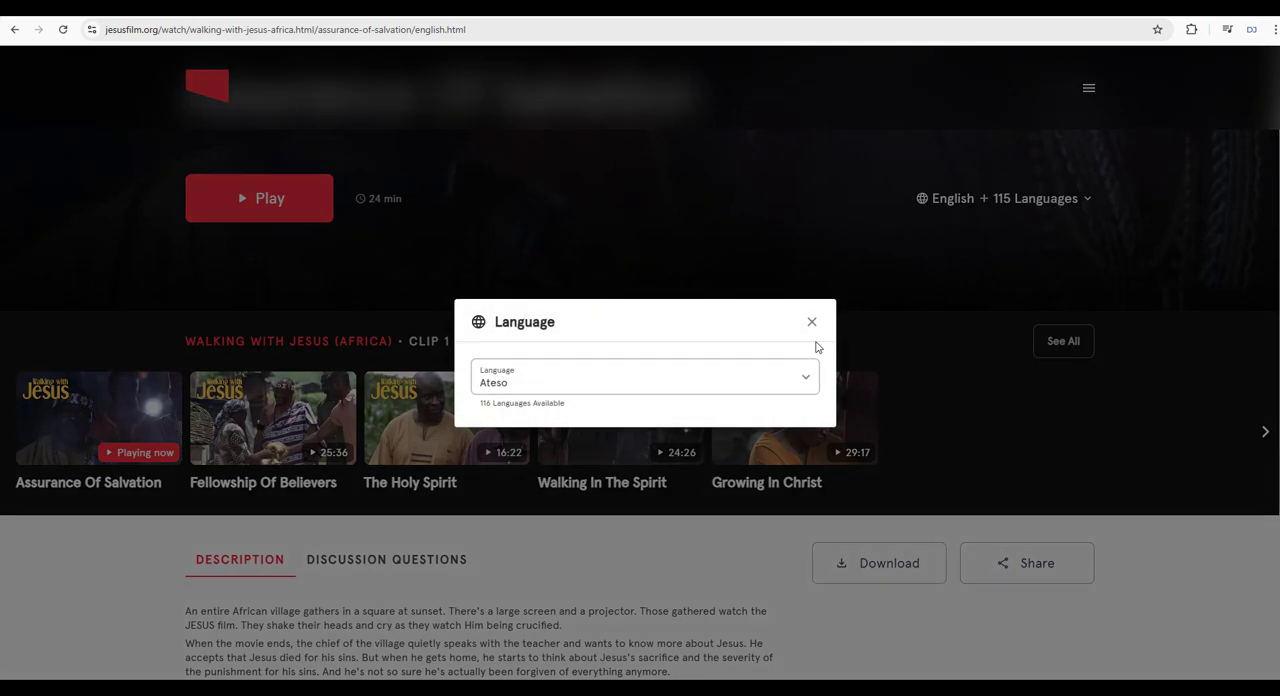
left_click(646, 374)
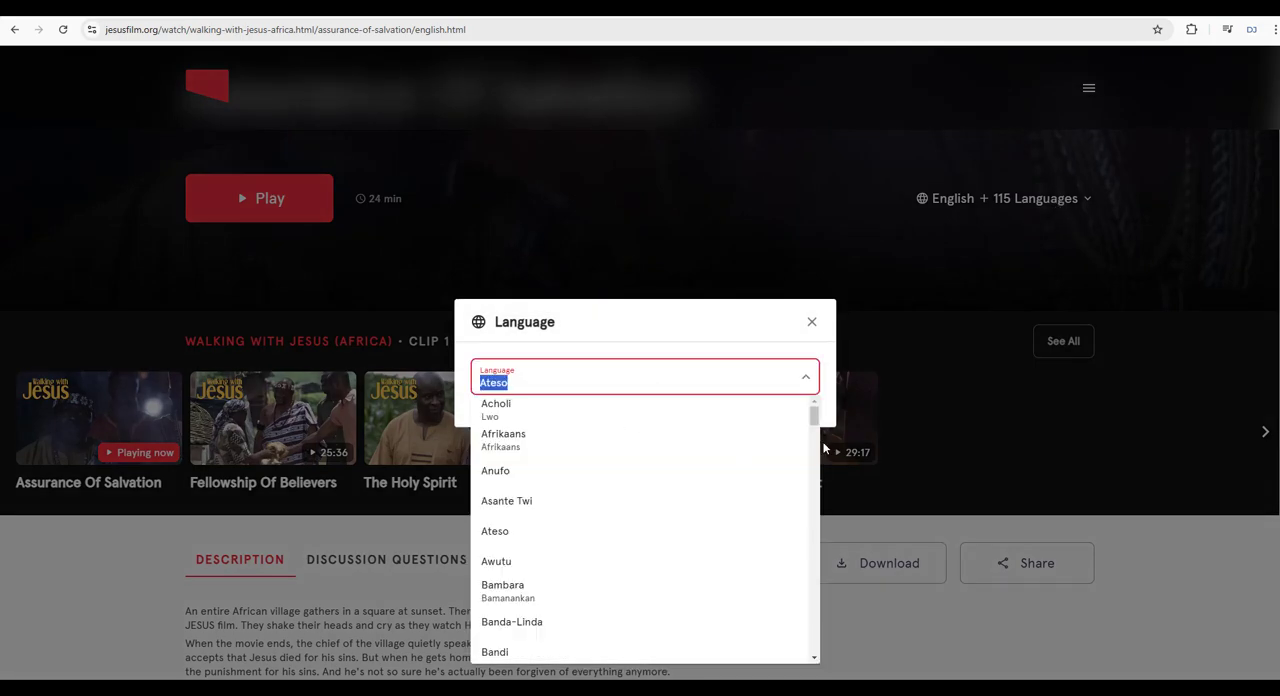
left_click(502, 508)
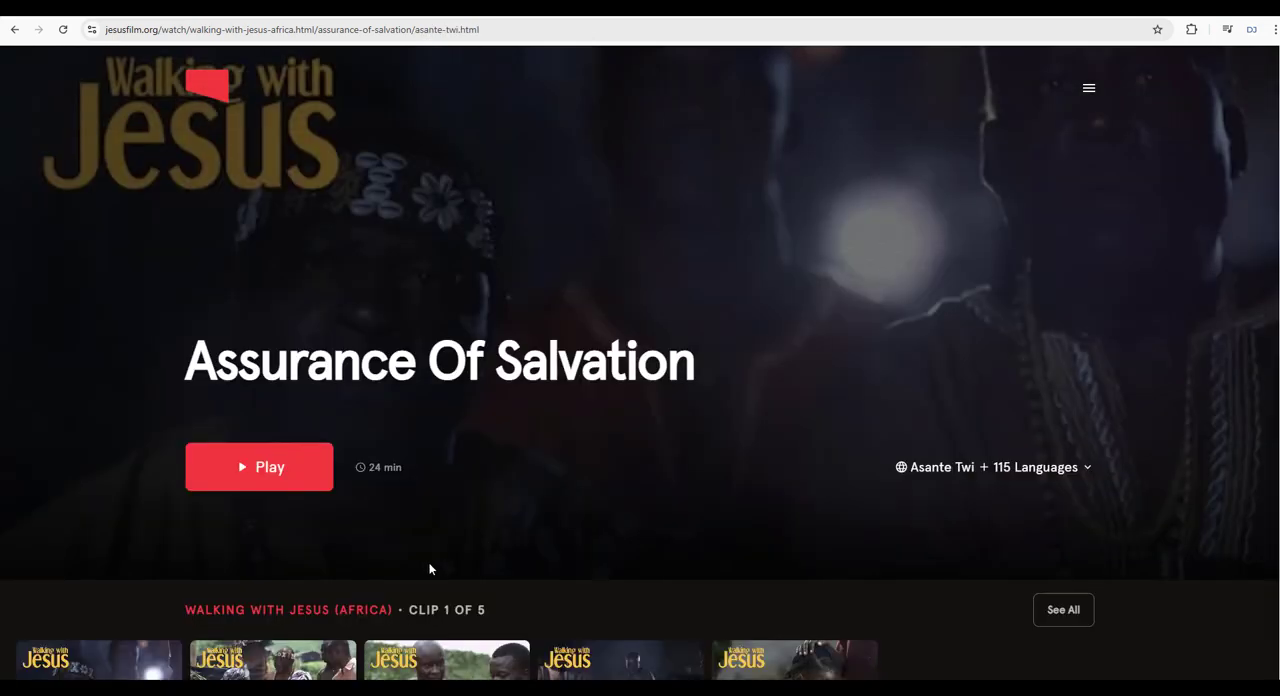
Open the episode's embed code and copy only the video player URL inside the iframe's src quotation marks.
scroll(554, 534, "down", 2)
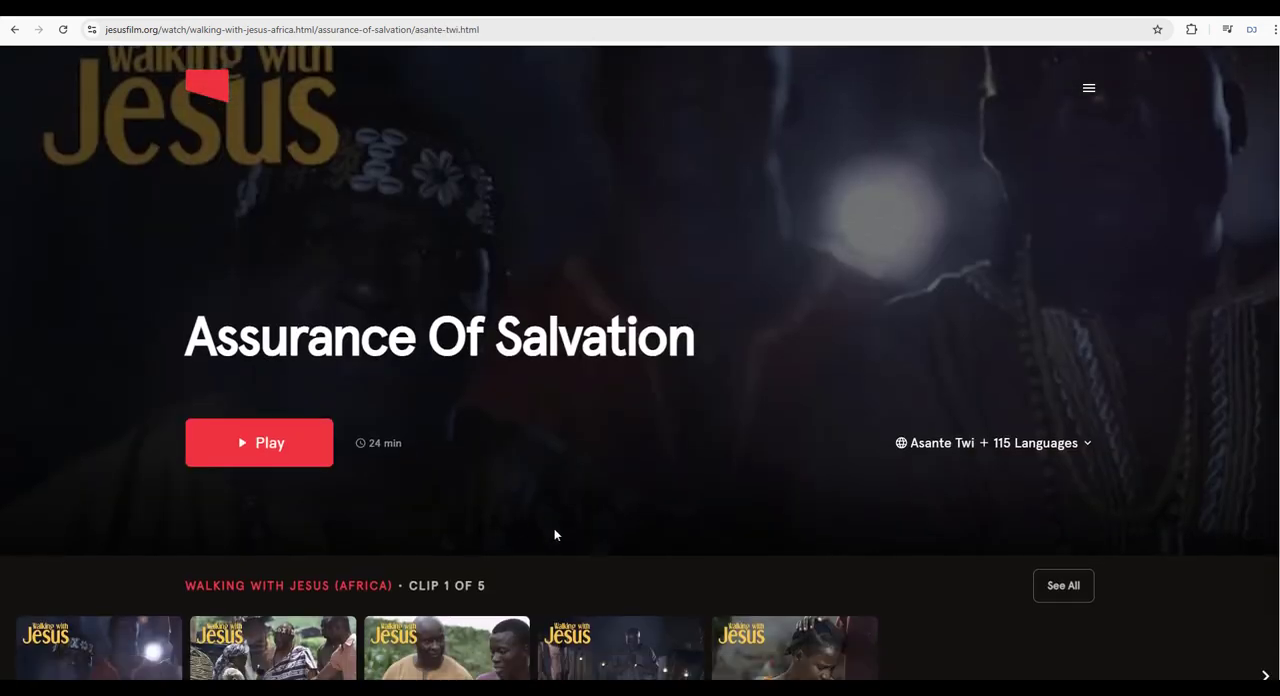
scroll(962, 365, "down", 3)
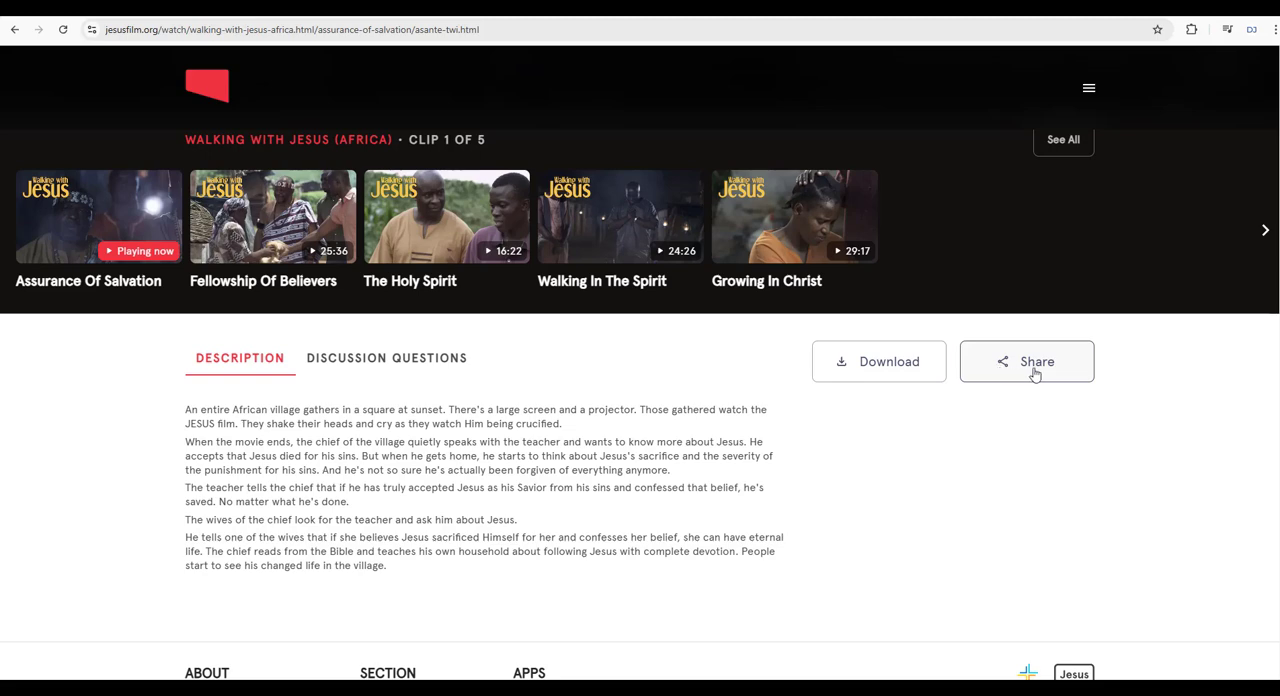
left_click(1035, 374)
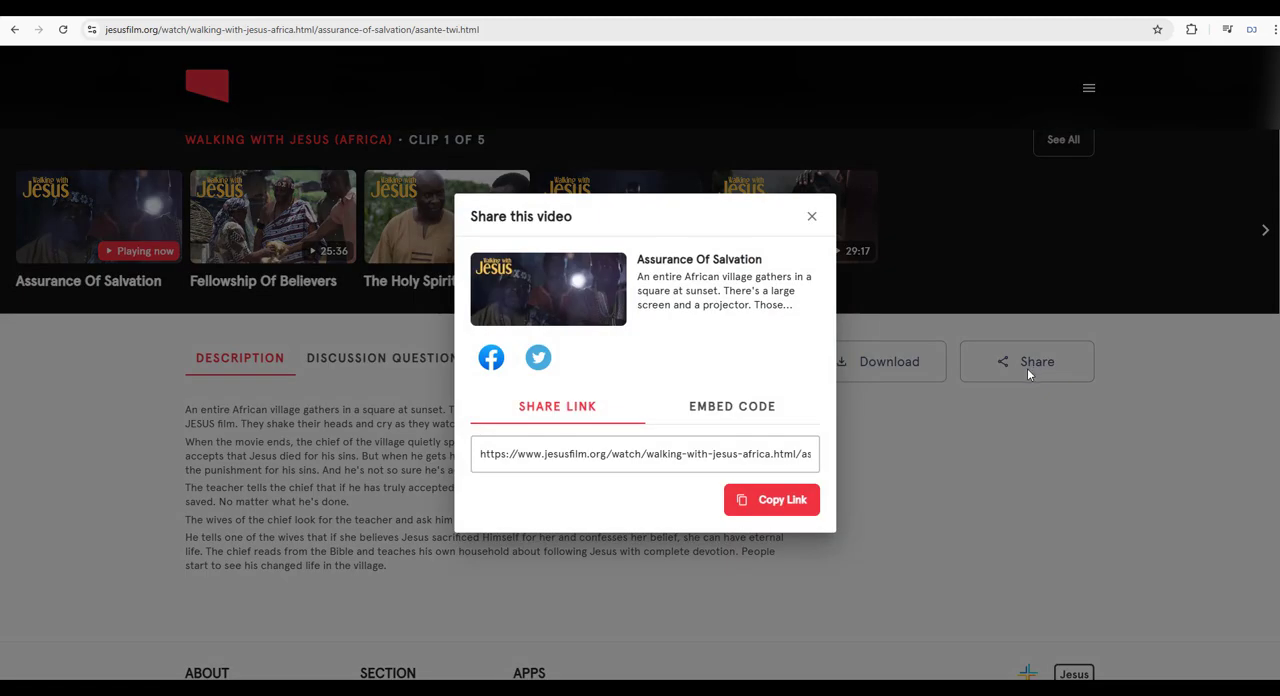
left_click(760, 414)
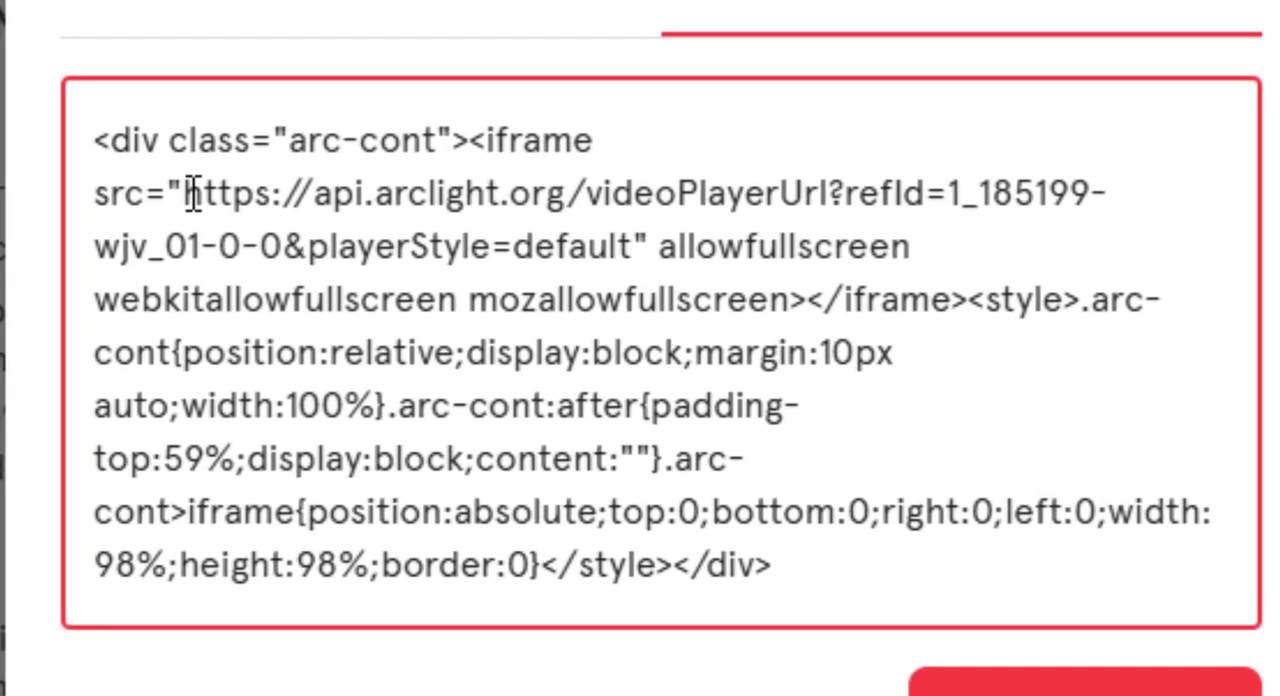
left_click_drag(280, 257, 289, 257)
left_click_drag(224, 198, 620, 272)
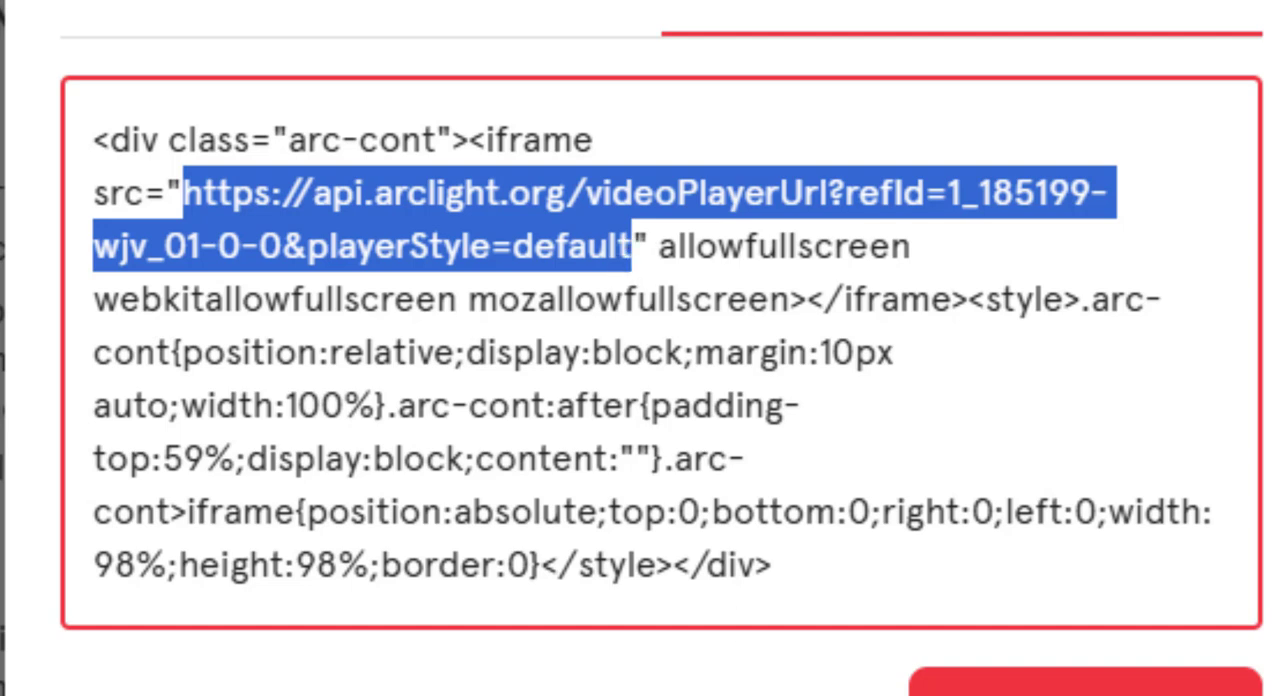
key("ctrl+c")
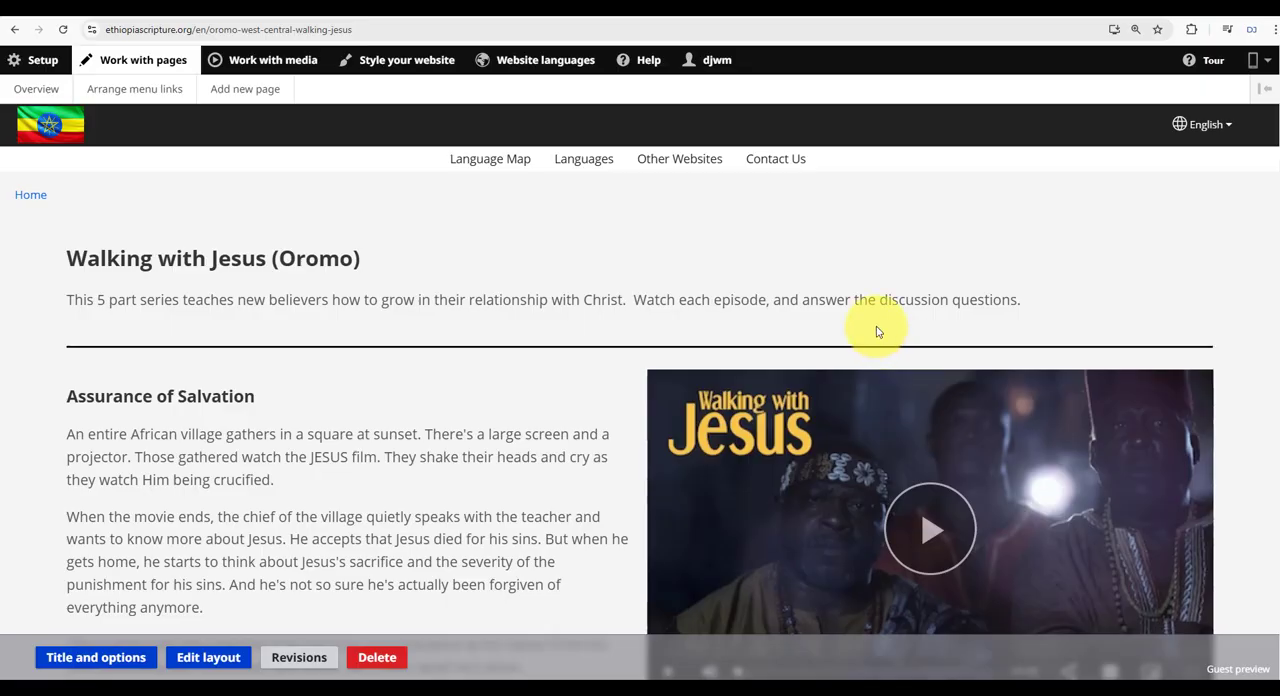
Open the Walking with Jesus (Oromo) page's layout for editing and add a two-column section below the introduction section.
scroll(717, 405, "down", 3)
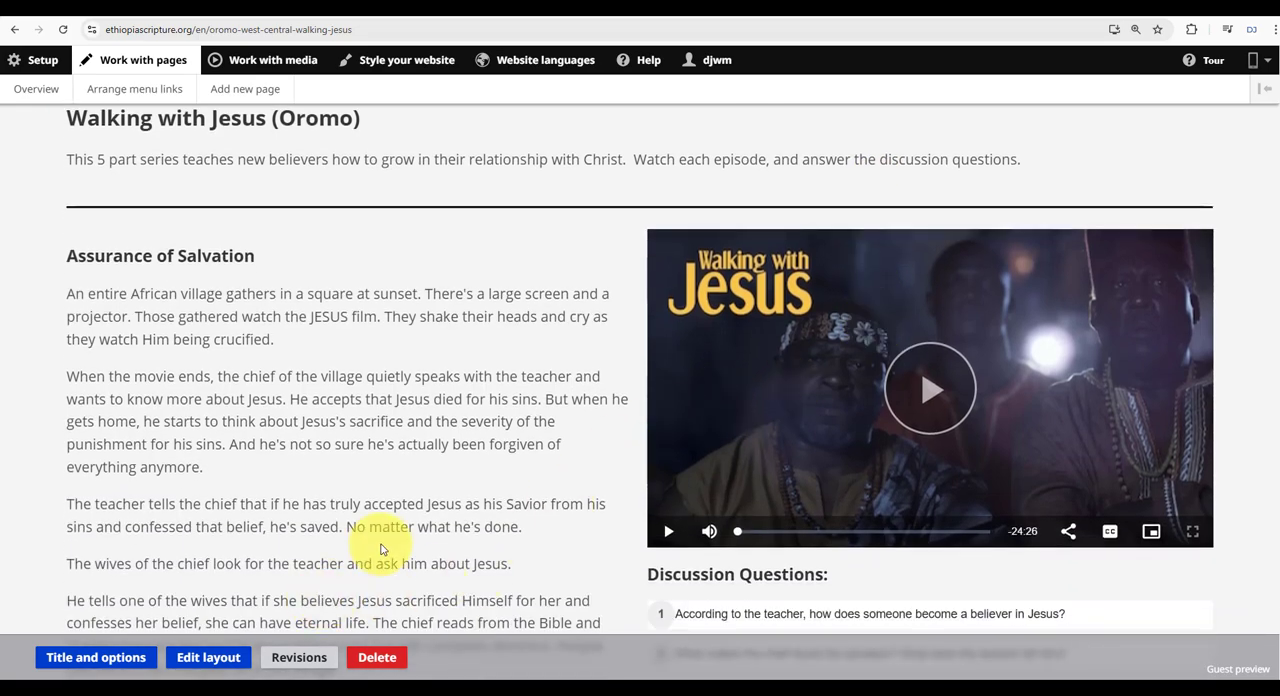
scroll(471, 529, "down", 3)
scroll(500, 512, "up", 4)
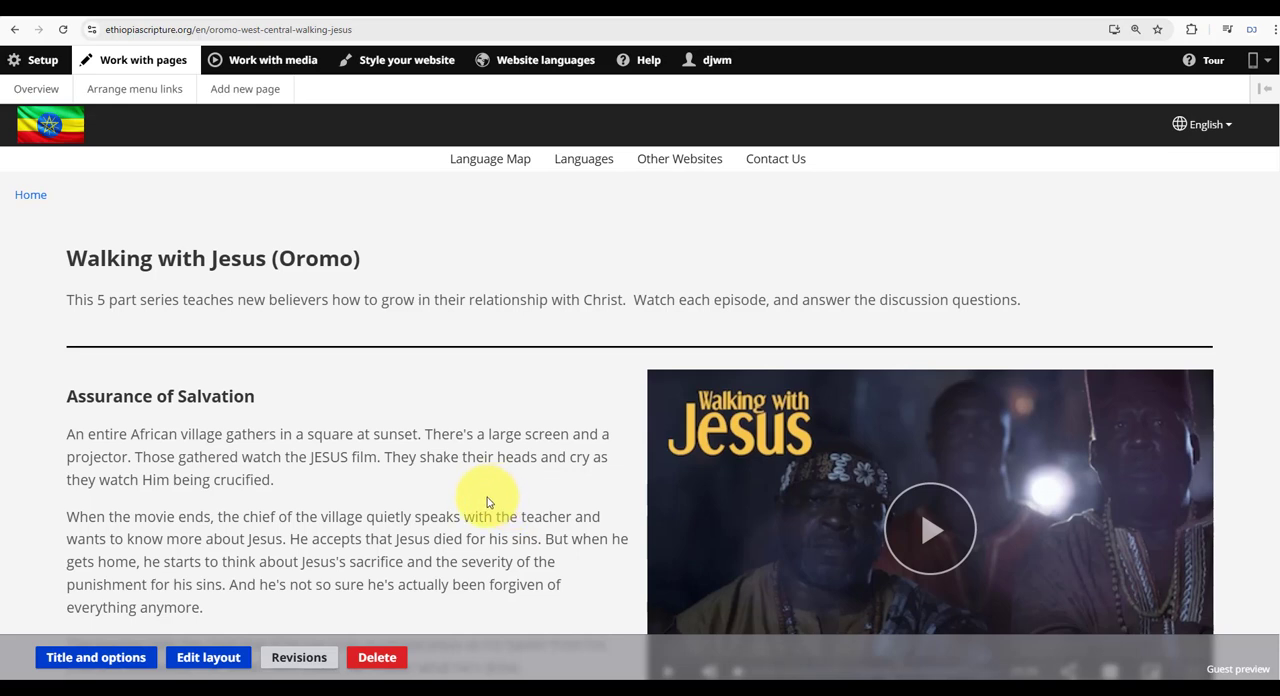
left_click(228, 662)
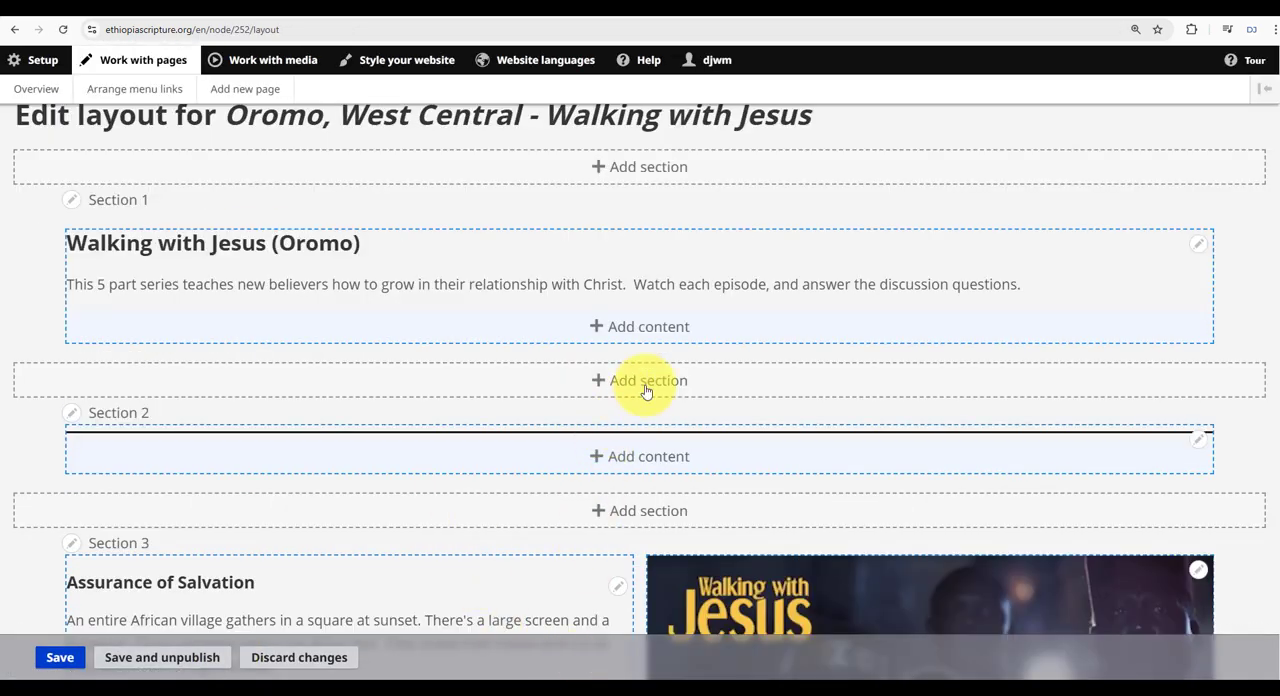
left_click(650, 385)
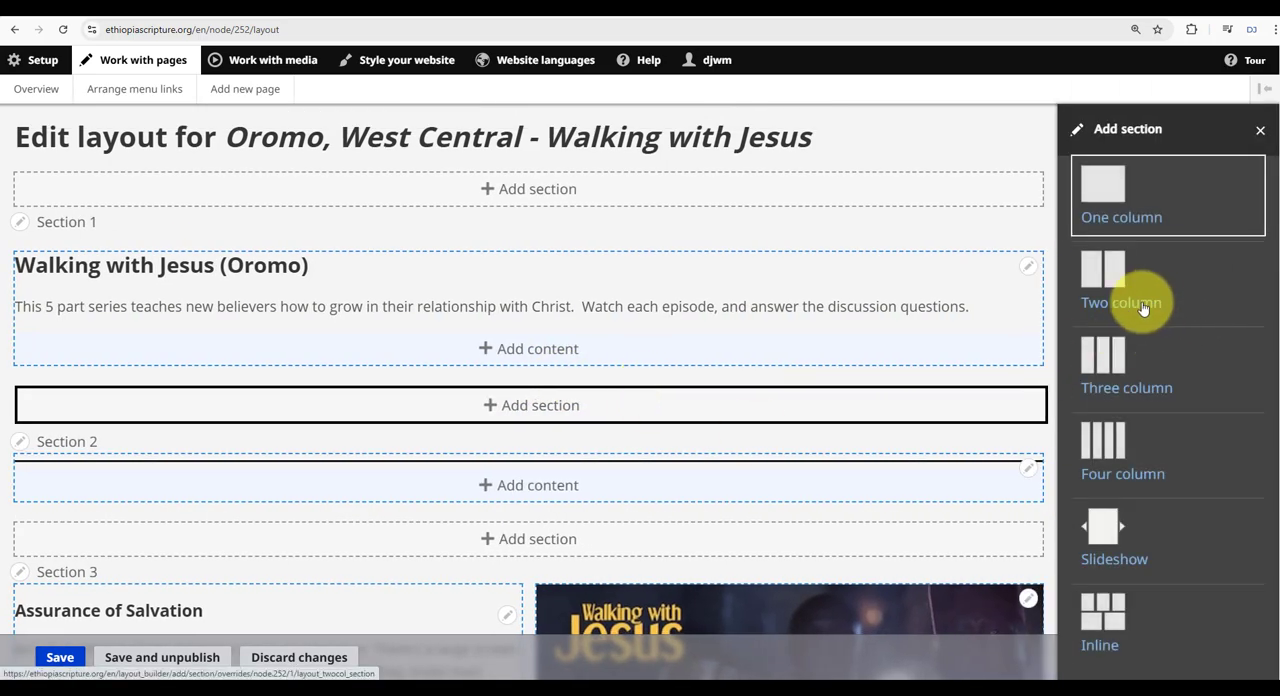
left_click(1142, 306)
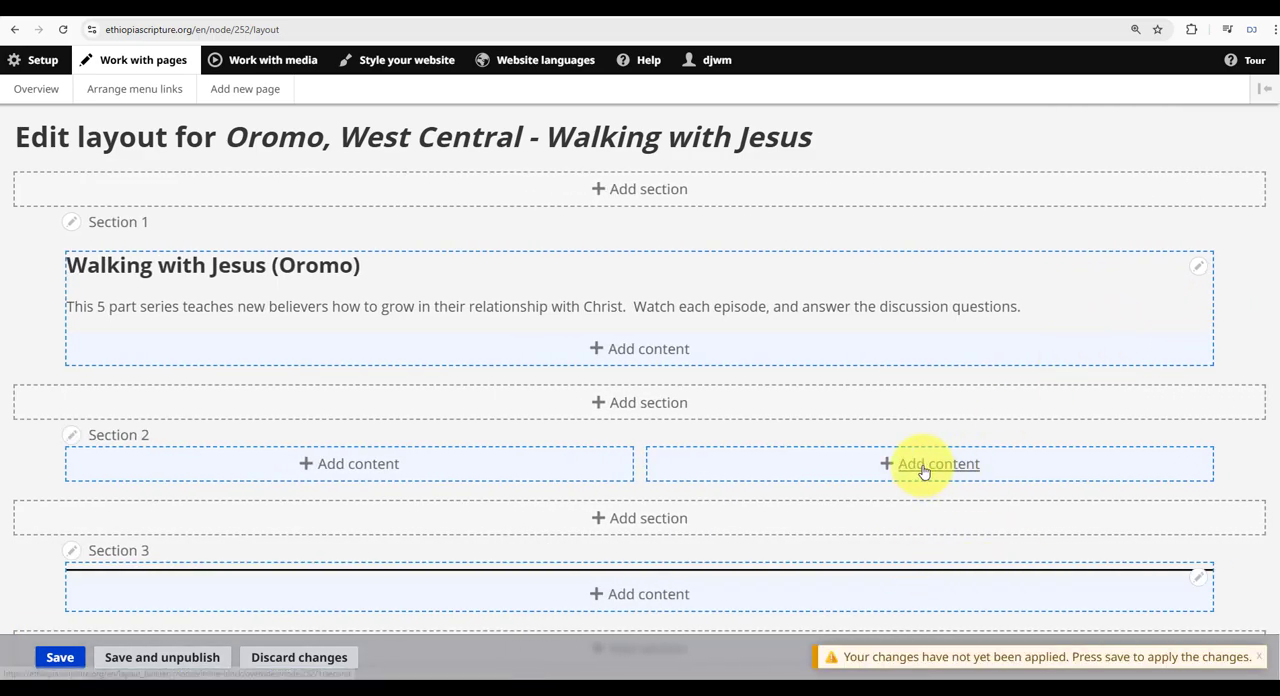
Add an Iframe block to the right column of Section 2 and paste the copied video player address as its URL.
left_click(948, 470)
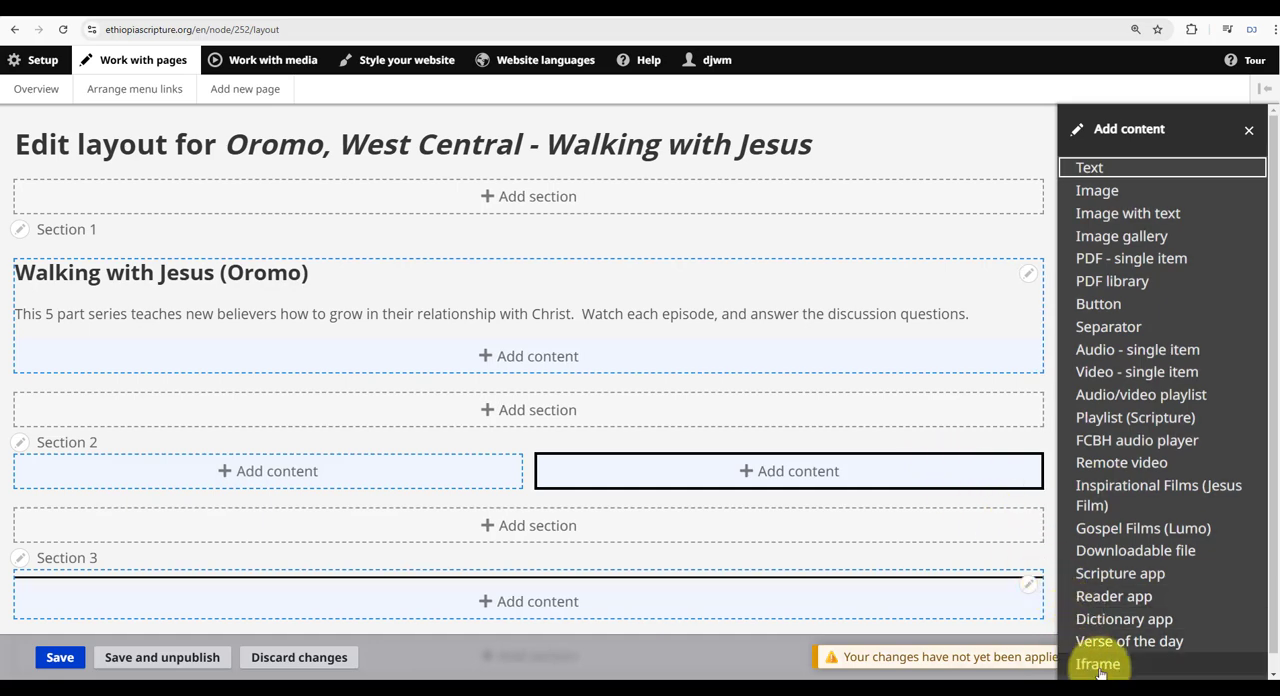
scroll(1090, 668, "down", 1)
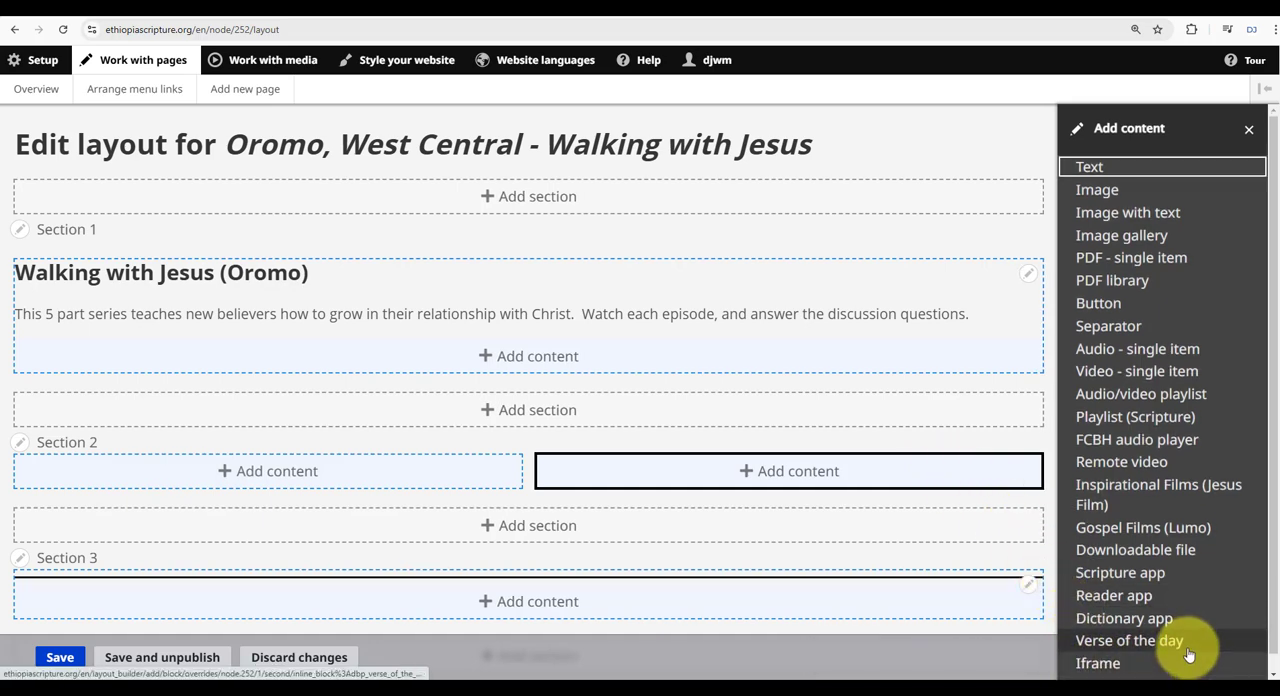
left_click(1100, 650)
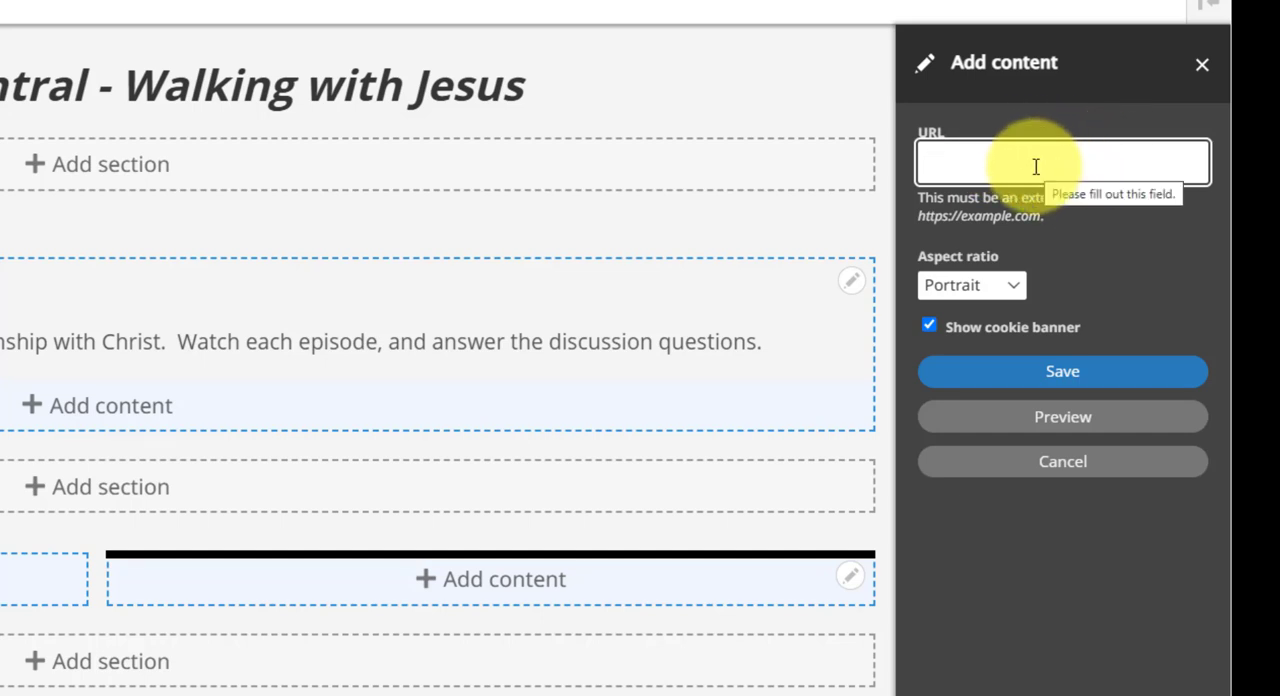
key("ctrl+v")
key("ctrl+v")
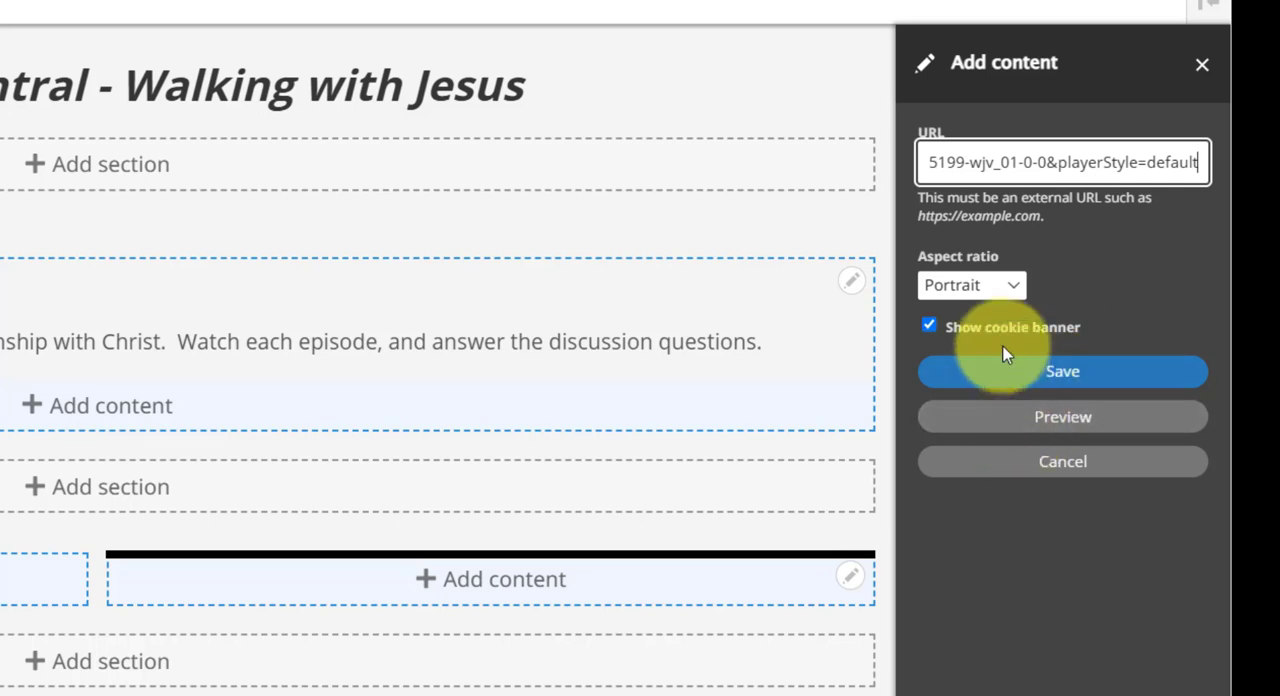
Set the iframe's aspect ratio to 16:9, turn off its cookie banner, and save the block.
left_click(1021, 285)
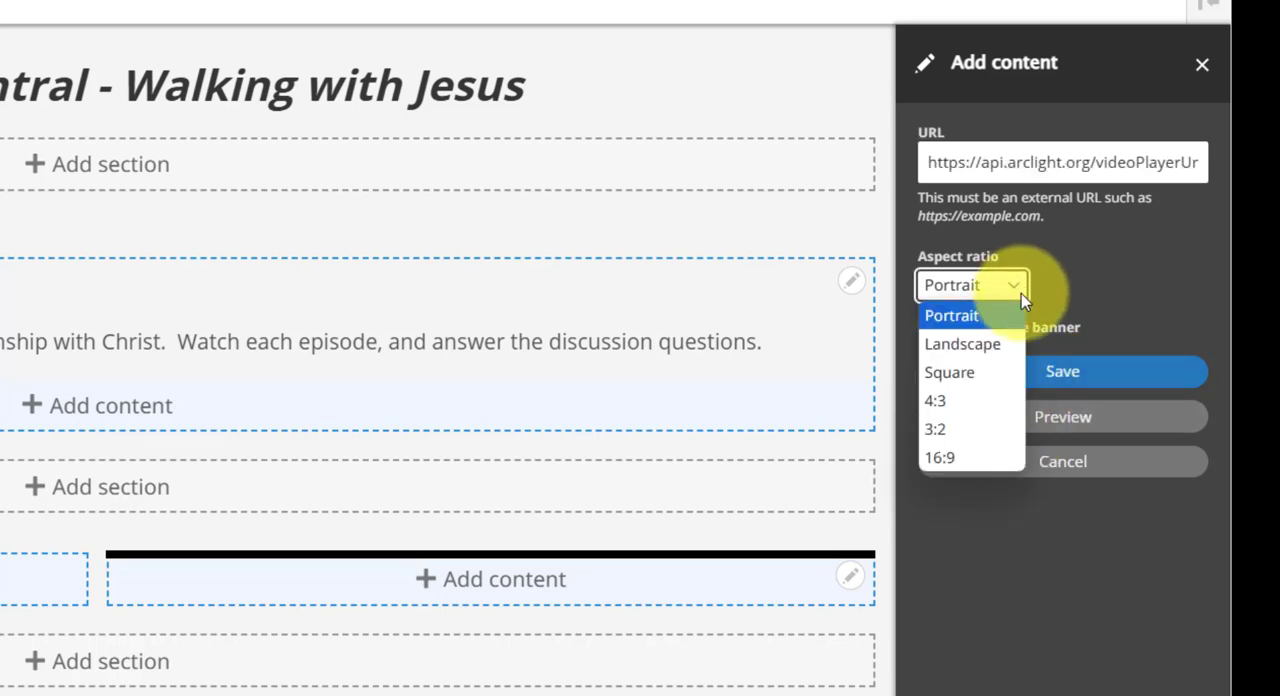
left_click(966, 467)
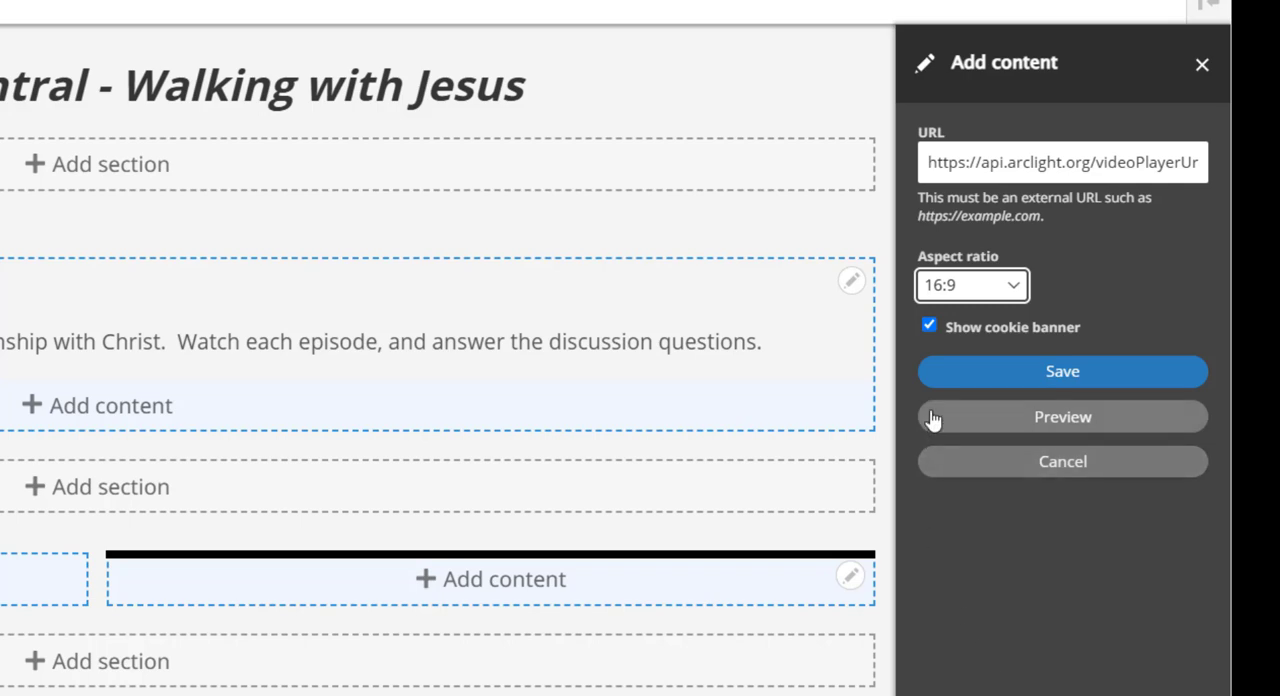
left_click(929, 326)
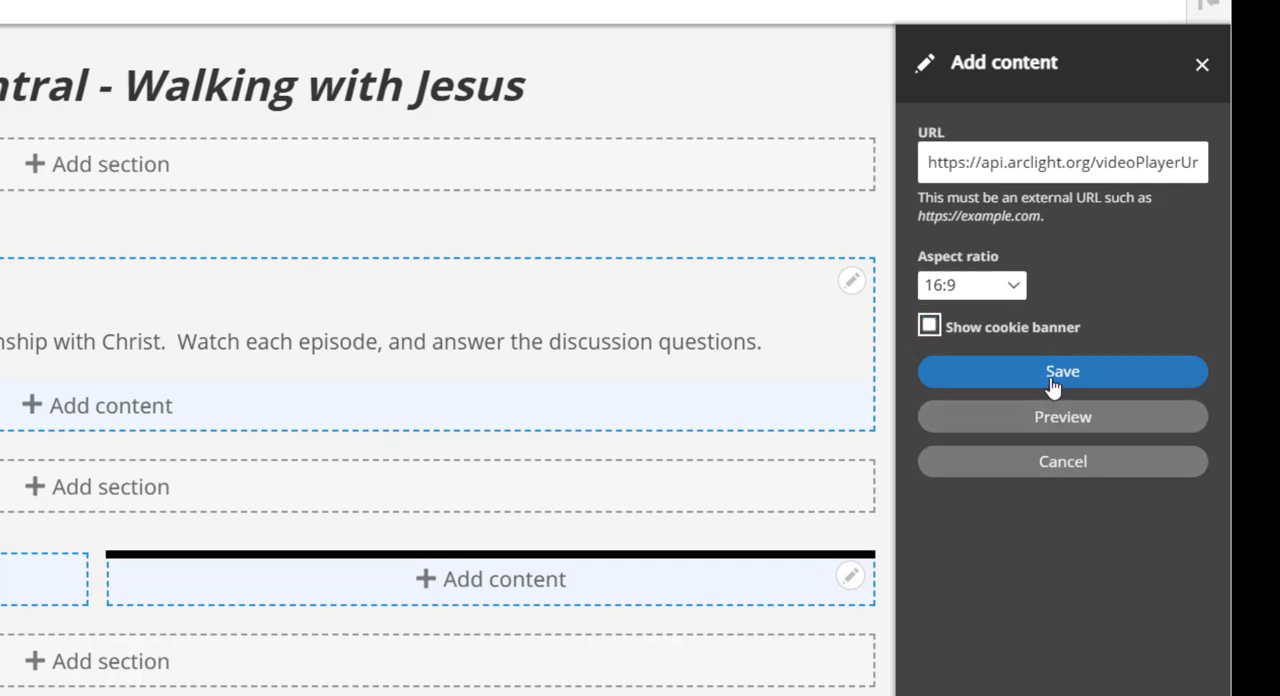
left_click(971, 374)
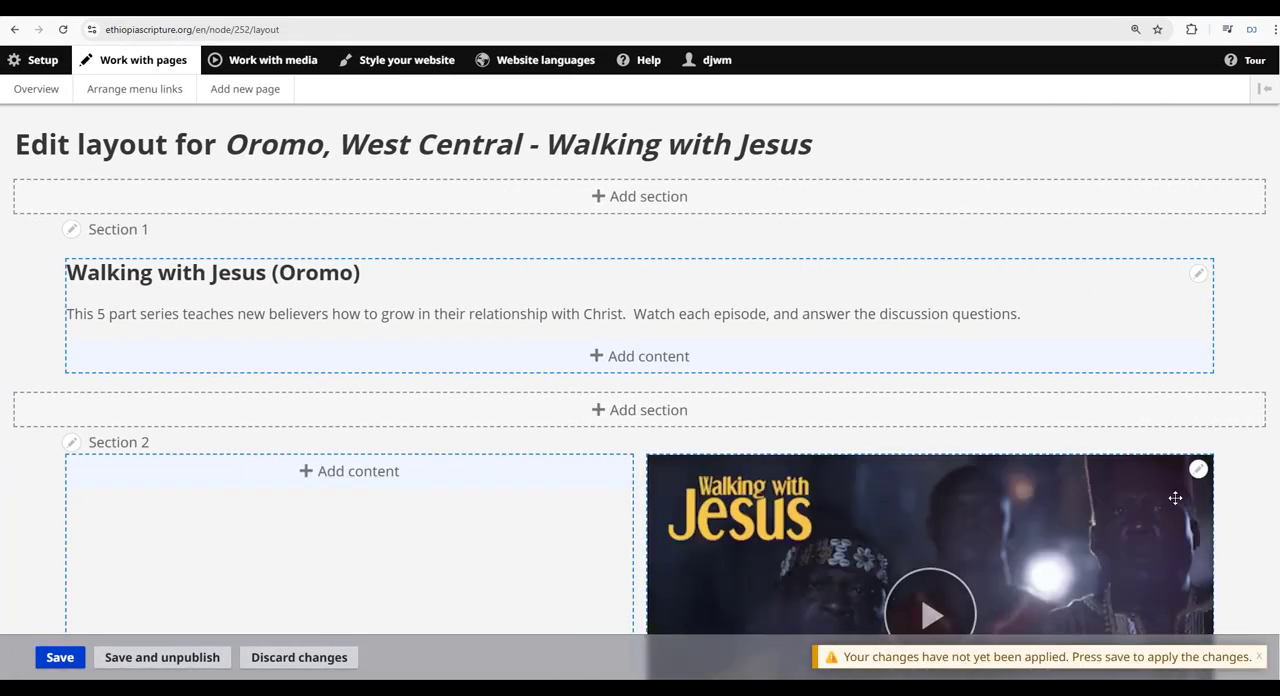
Start a new Text block in the empty left column of Section 2.
scroll(1238, 385, "down", 3)
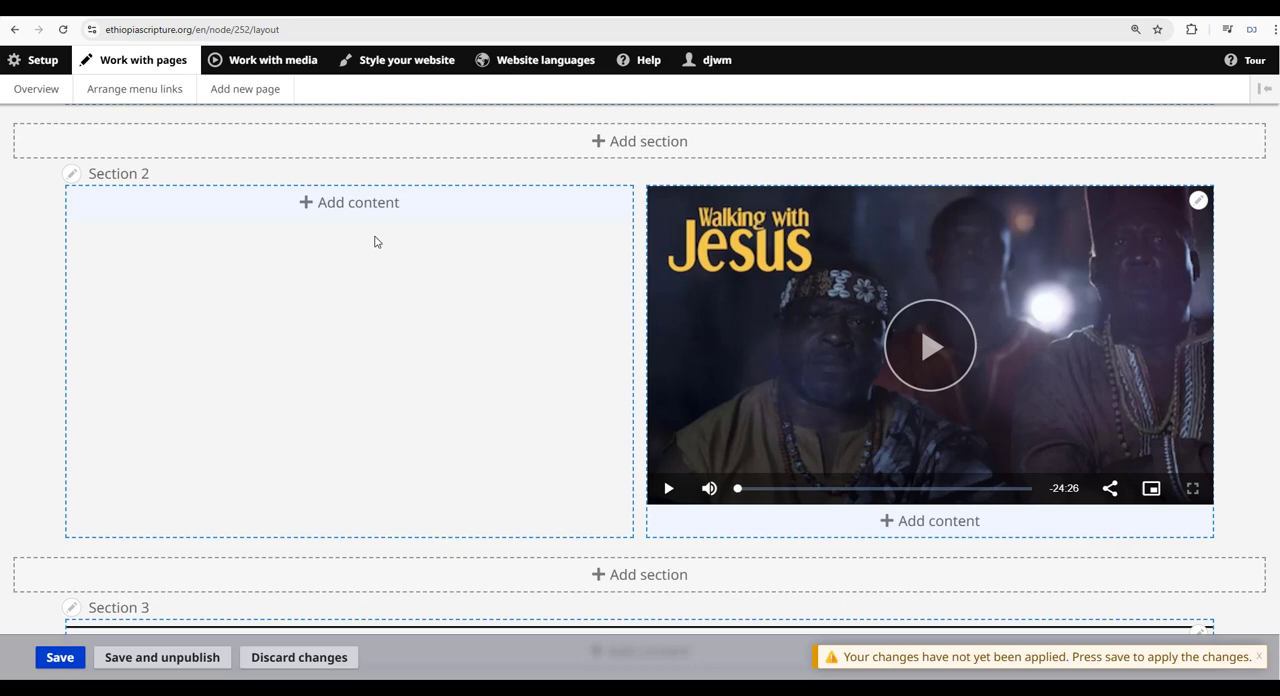
left_click(362, 204)
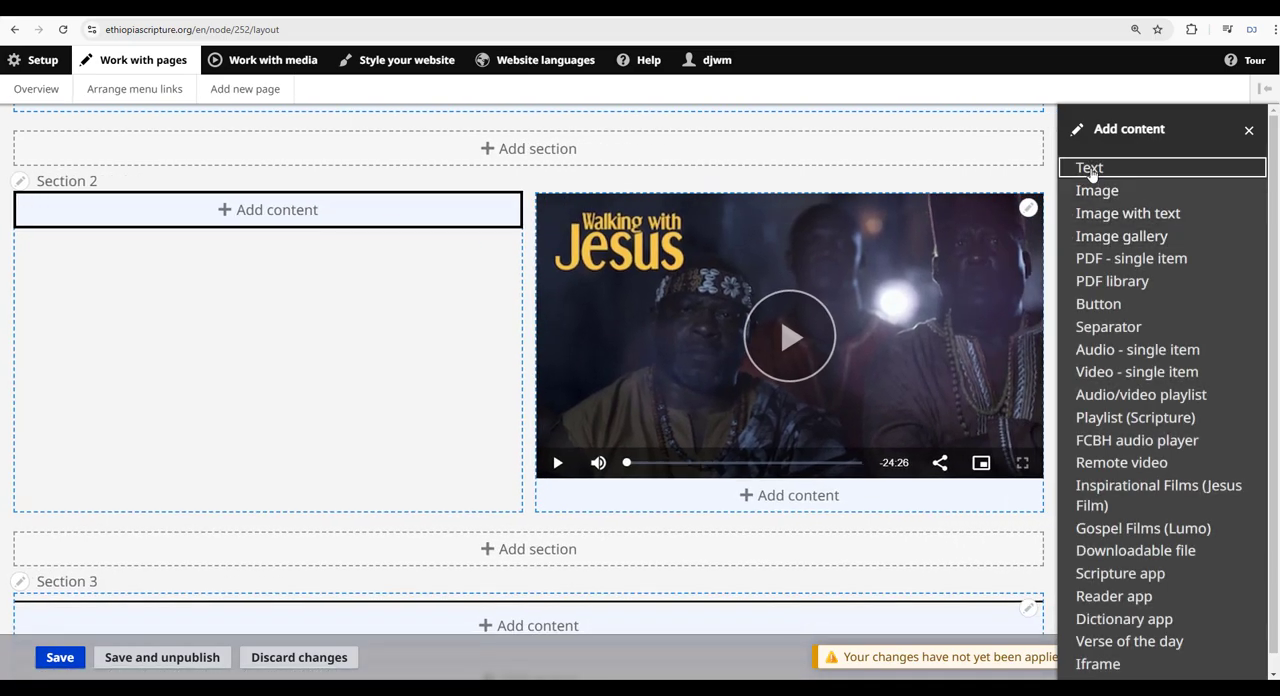
left_click(1091, 173)
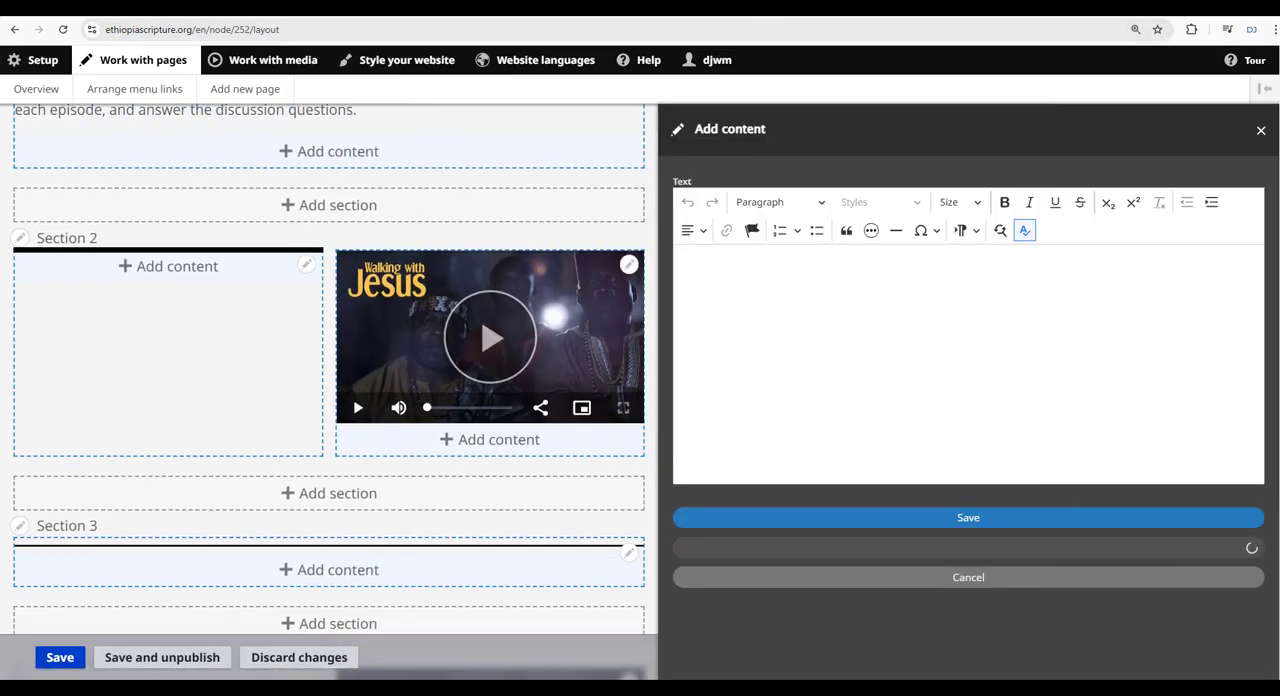
On the jesusfilm.org Assurance Of Salvation page, copy all paragraphs of the episode description.
left_click(754, 8)
left_click(811, 155)
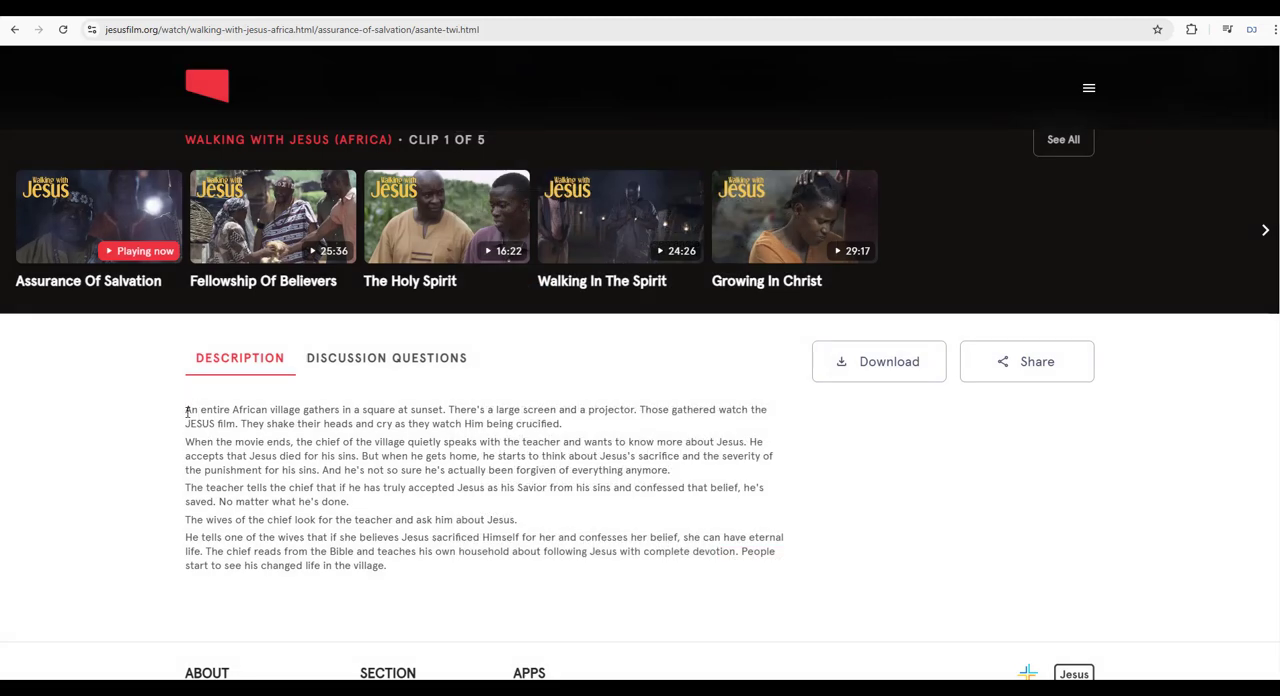
left_click_drag(187, 410, 552, 583)
key("ctrl+c")
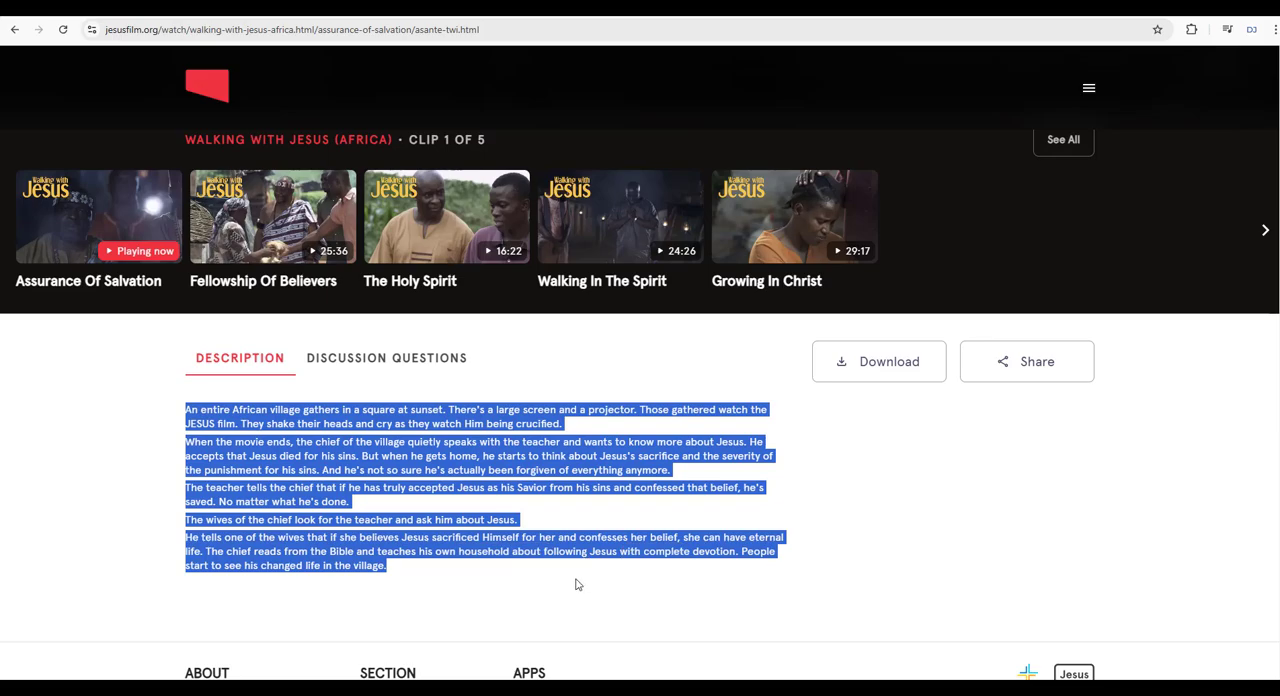
scroll(576, 585, "up", 5)
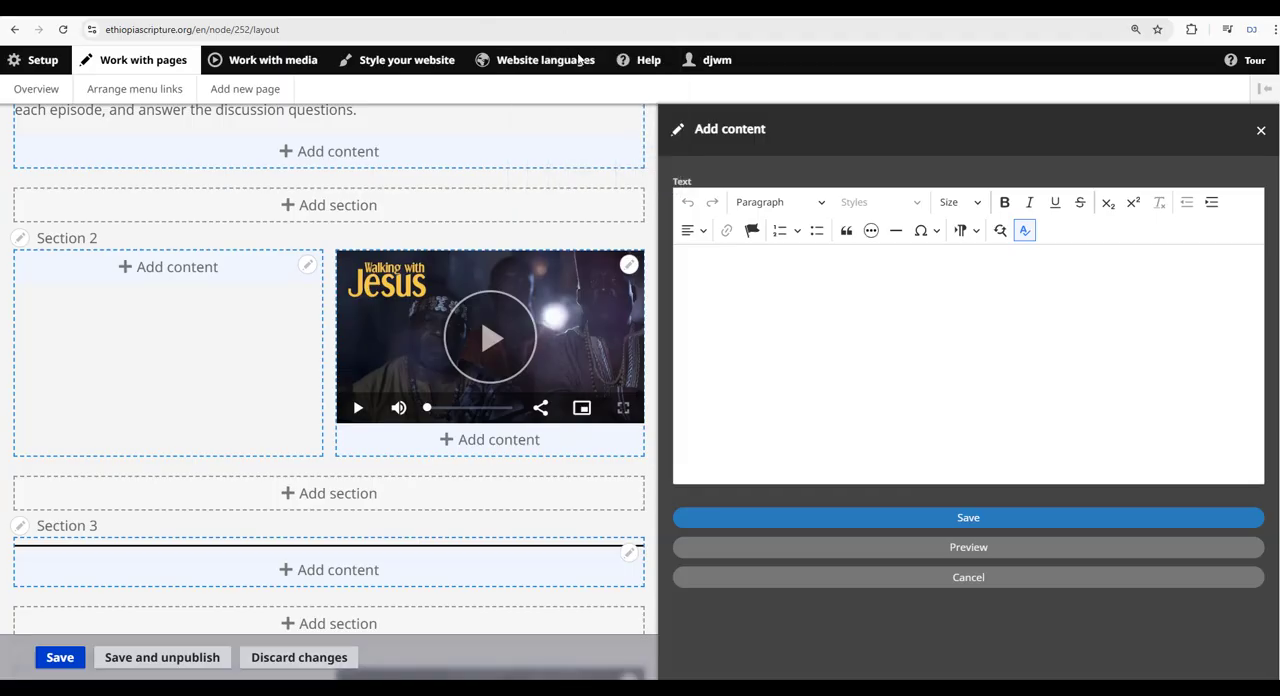
In the new text block, enter the title "Assurance of Salvation" and paste the episode description below it as plain text.
left_click(716, 266)
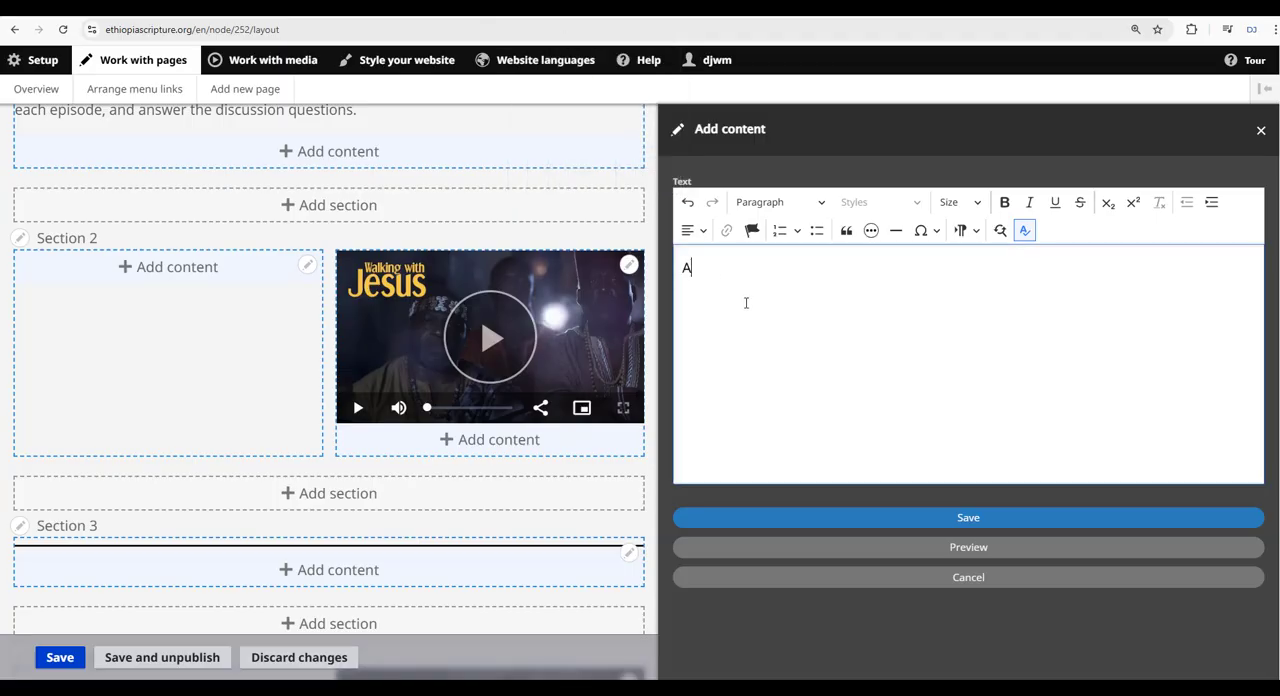
type("Assurance of")
key("ctrl+shift+v")
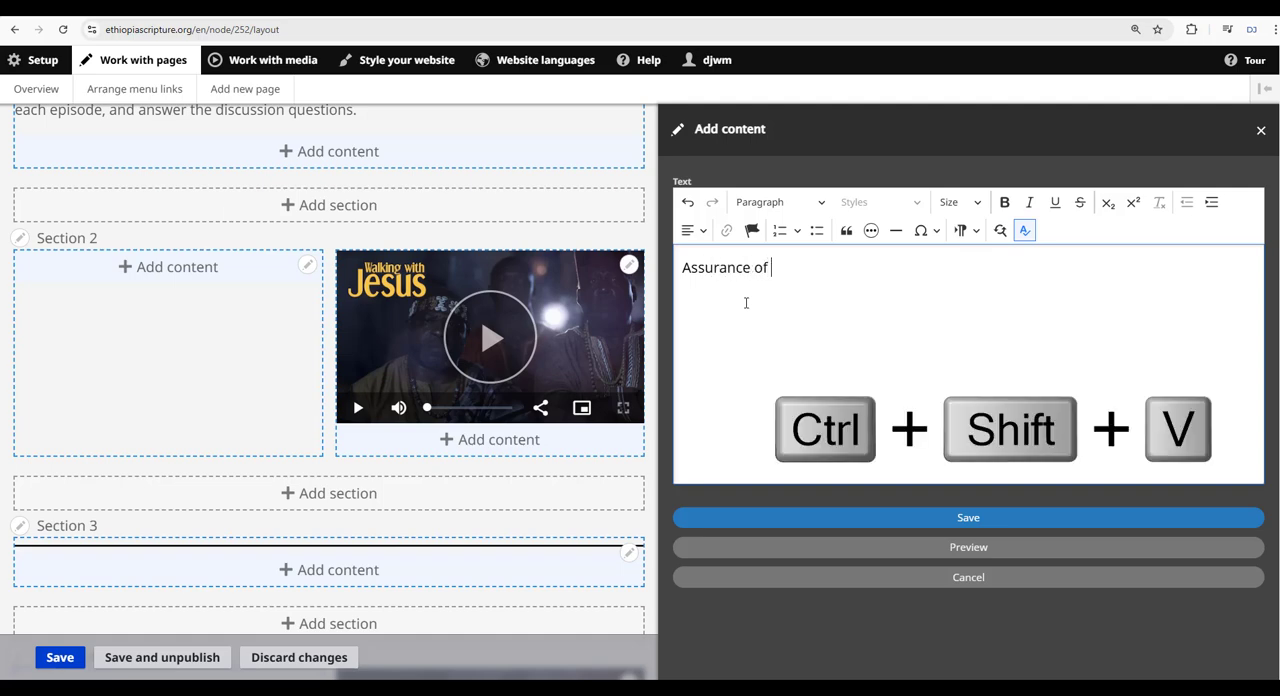
type("Salvation")
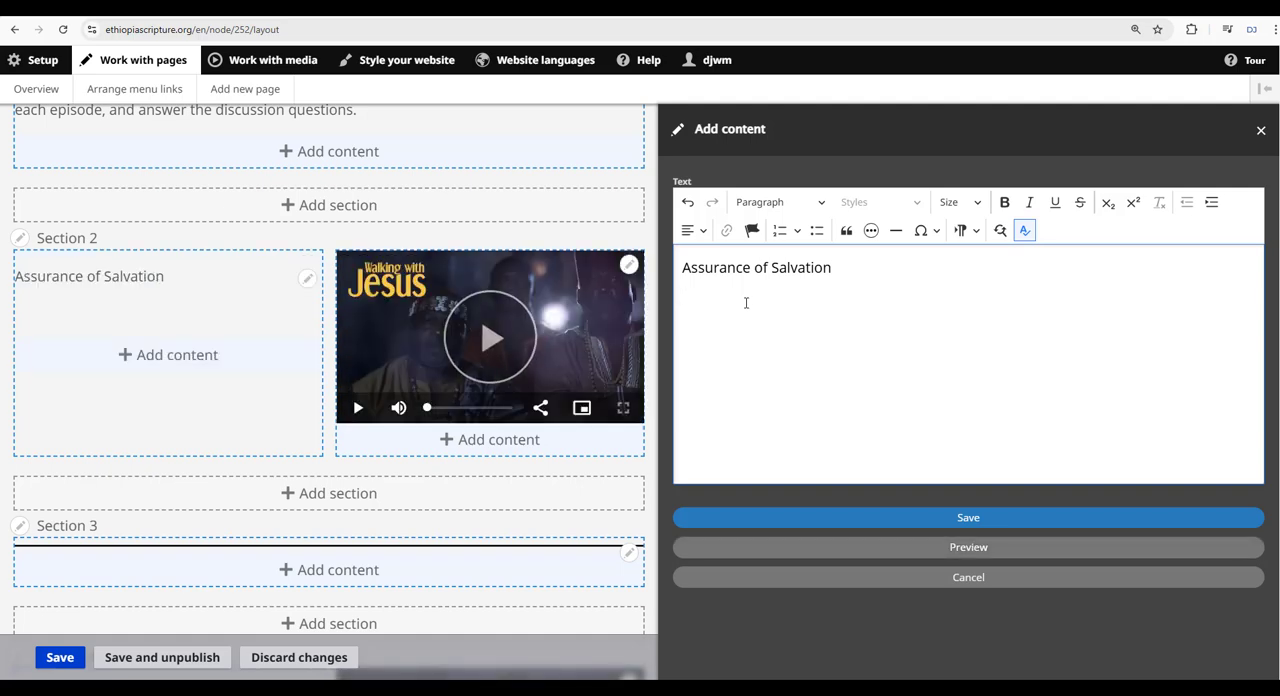
key("ctrl+v")
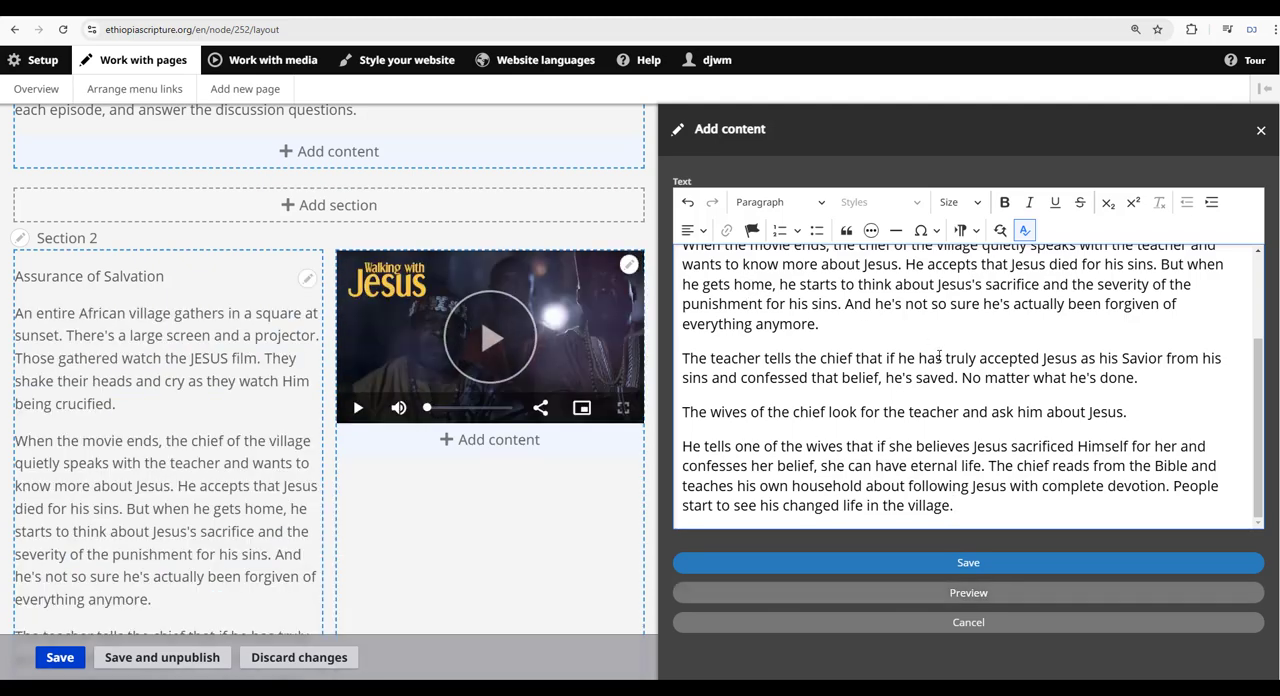
Format the "Assurance of Salvation" title as Heading 2 and save the text block.
scroll(931, 360, "up", 1)
scroll(931, 377, "up", 2)
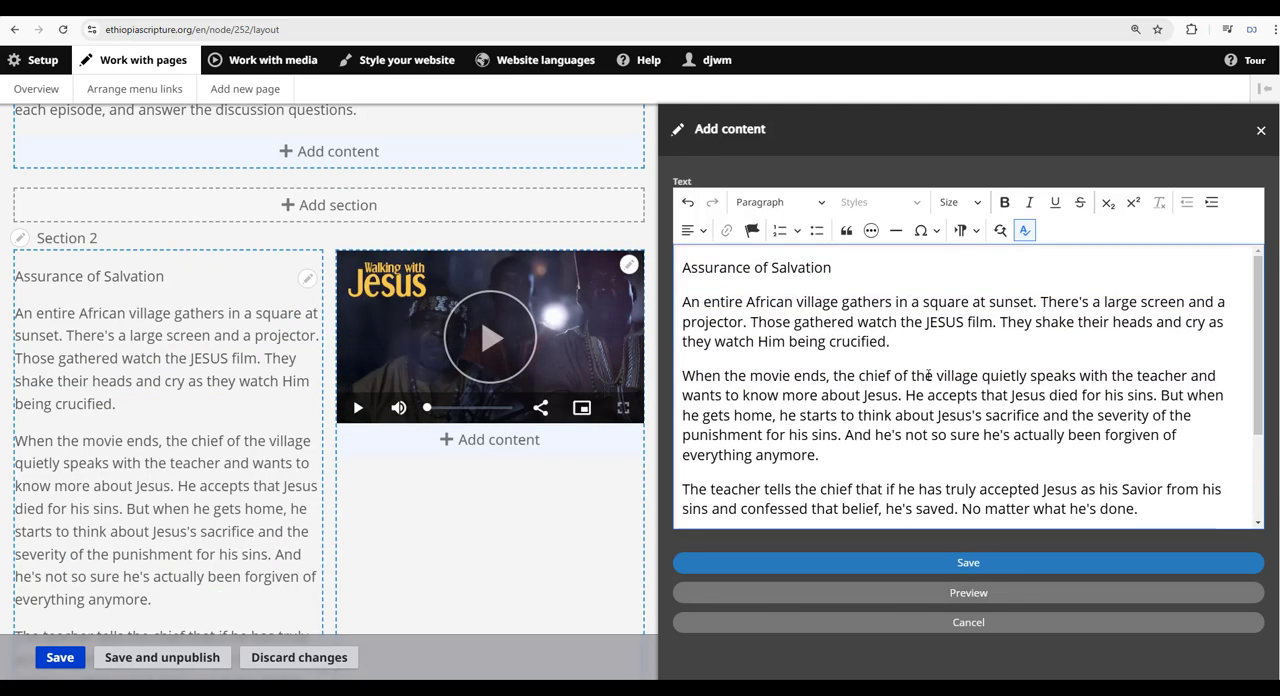
scroll(928, 375, "up", 1)
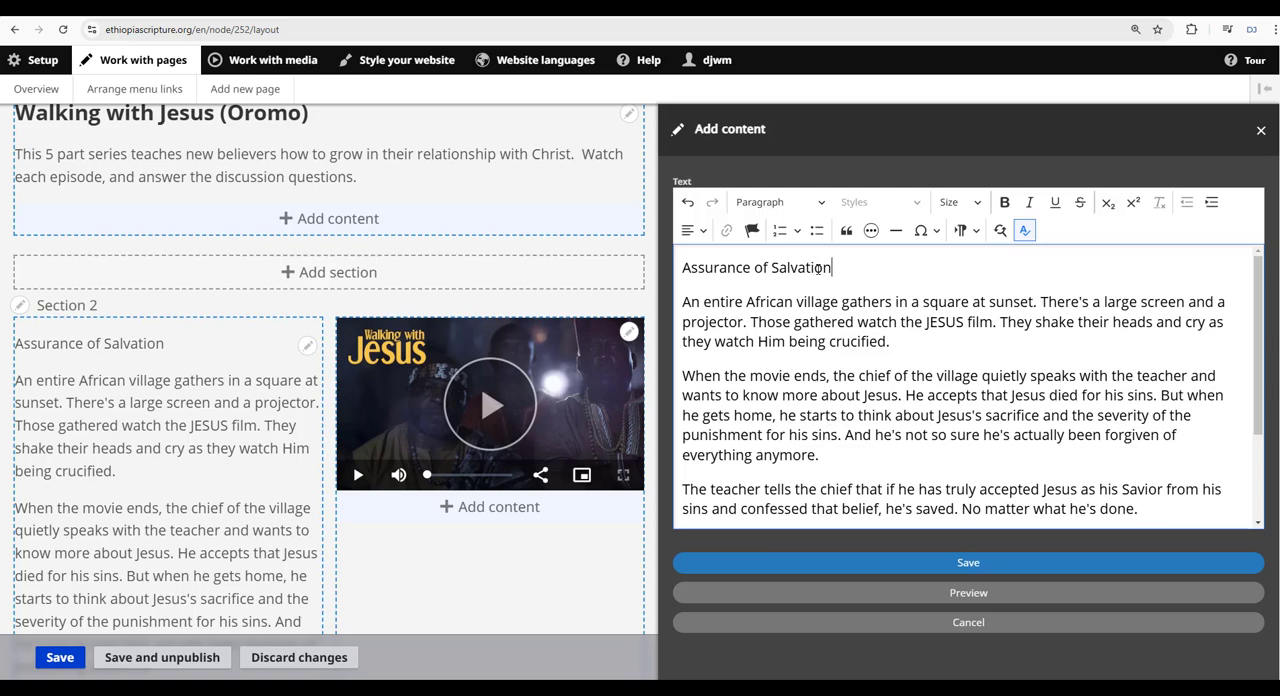
left_click_drag(831, 268, 680, 268)
left_click(778, 205)
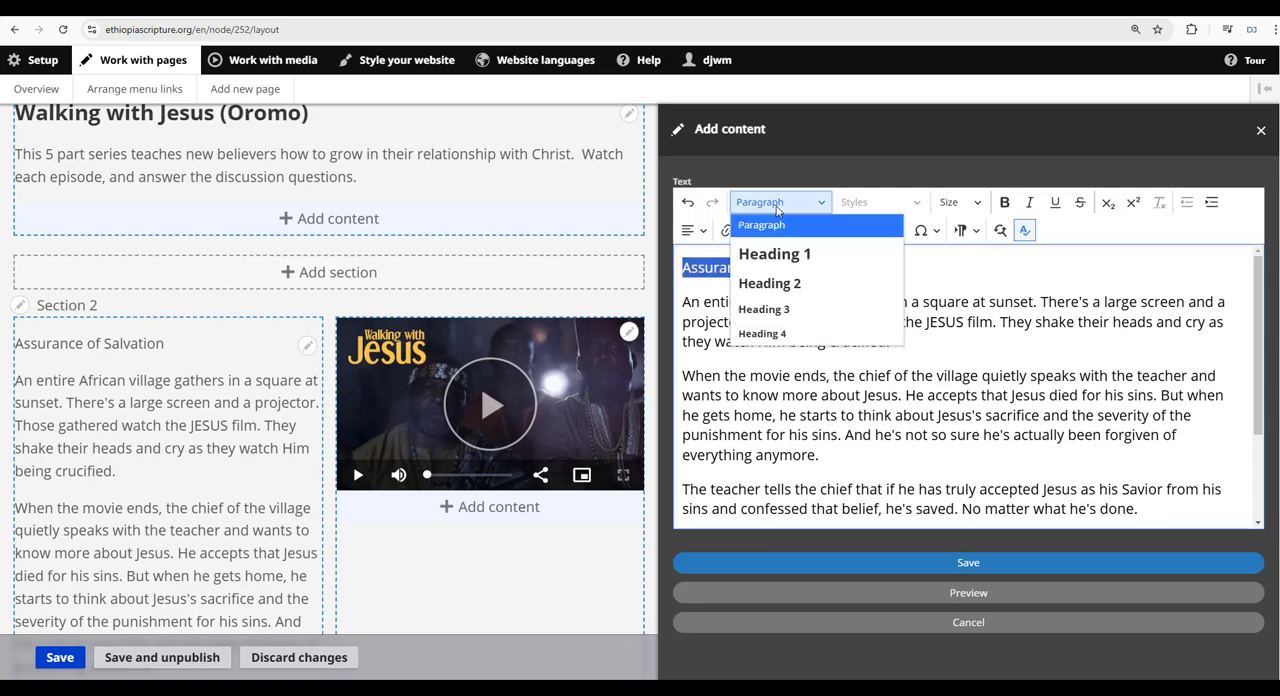
left_click(786, 287)
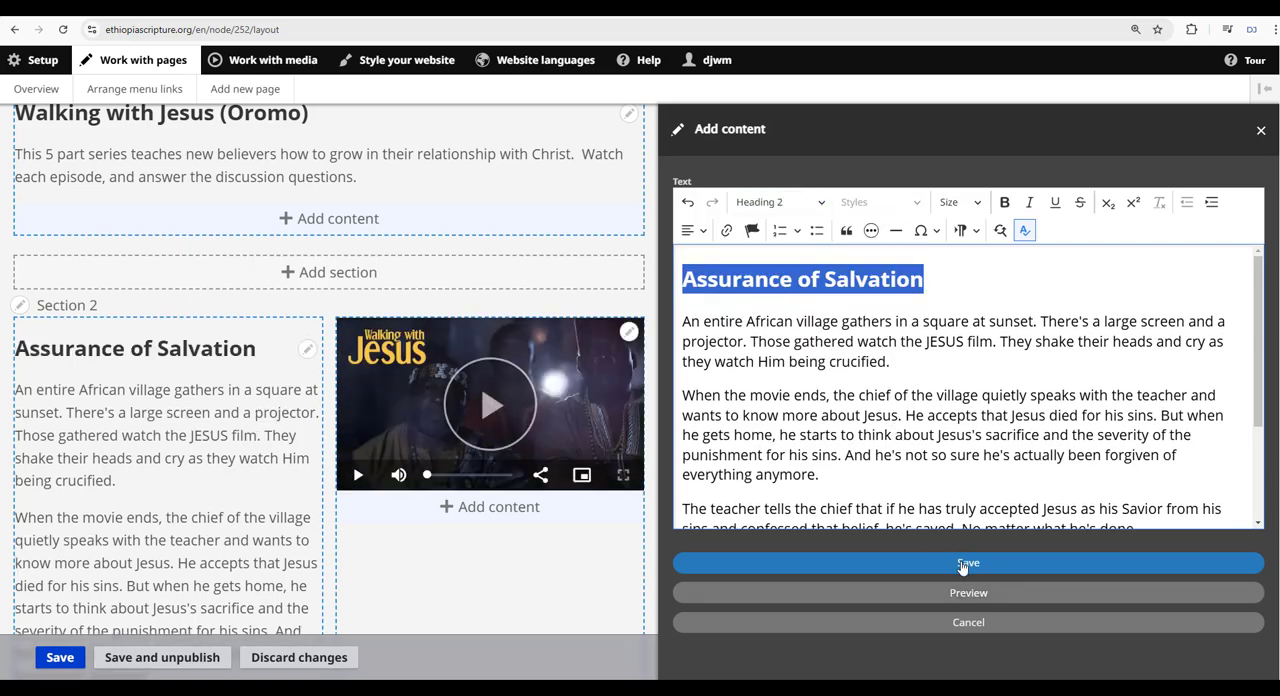
left_click(968, 565)
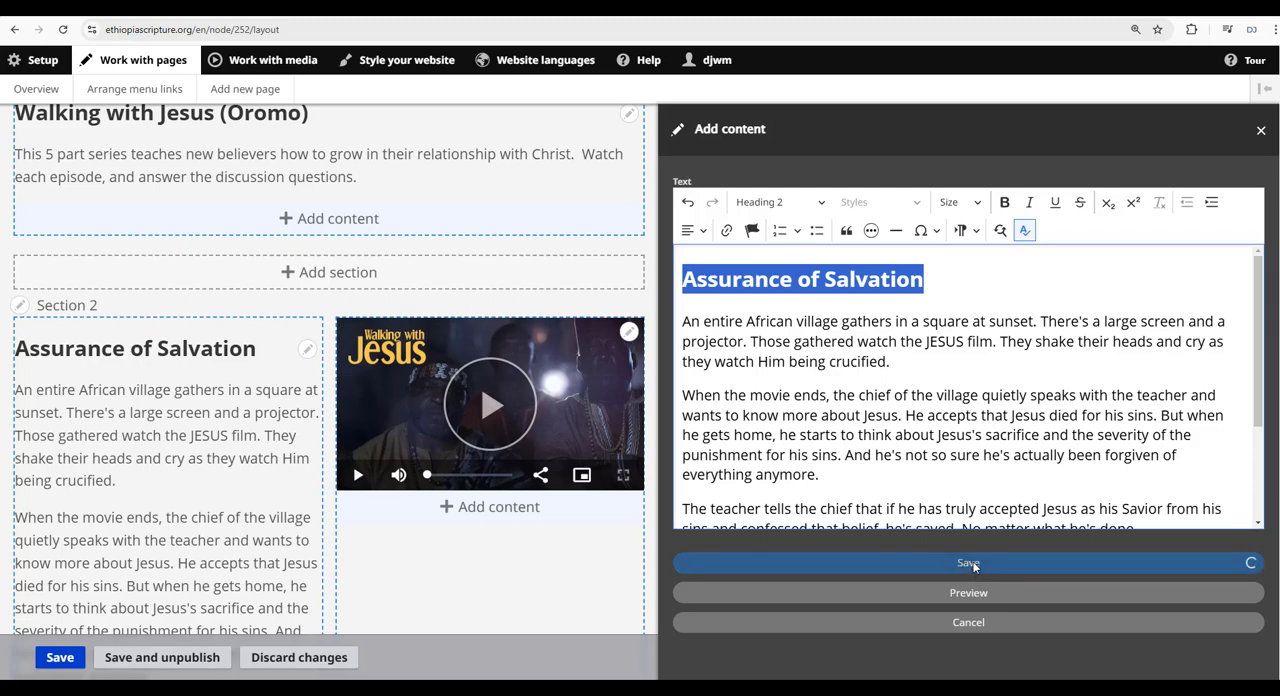
Start a new Text block below the embedded video in Section 2.
scroll(925, 430, "down", 2)
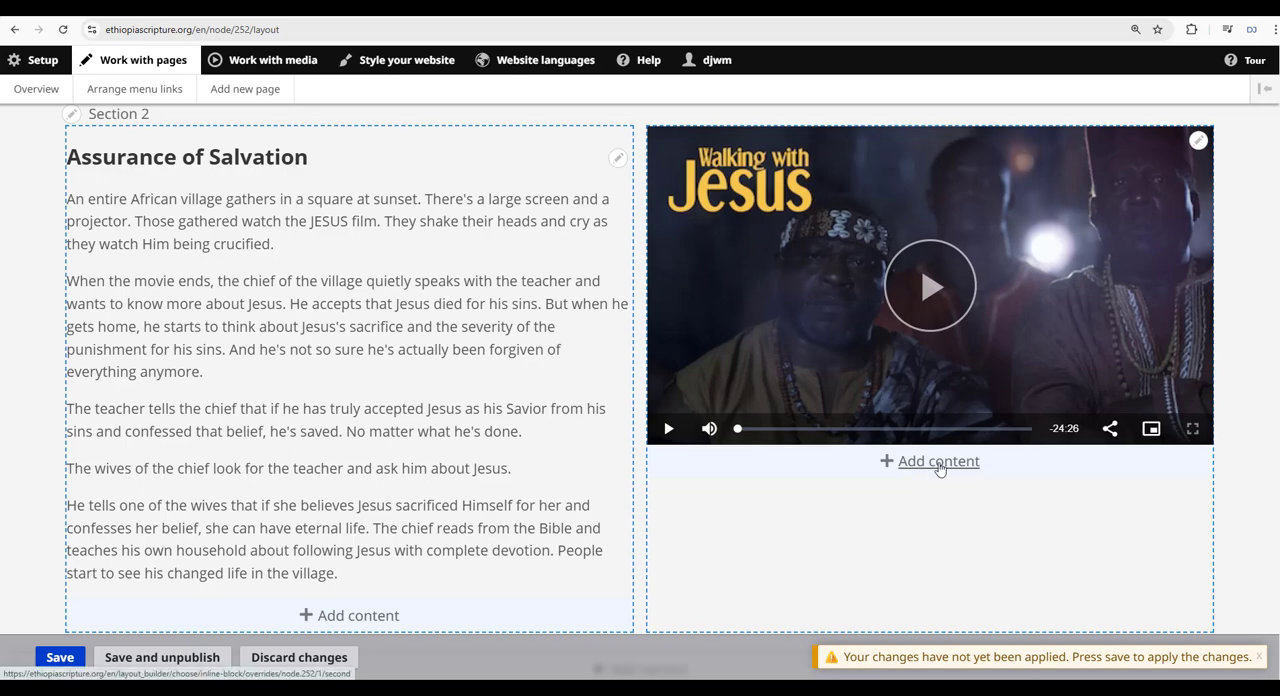
left_click(939, 462)
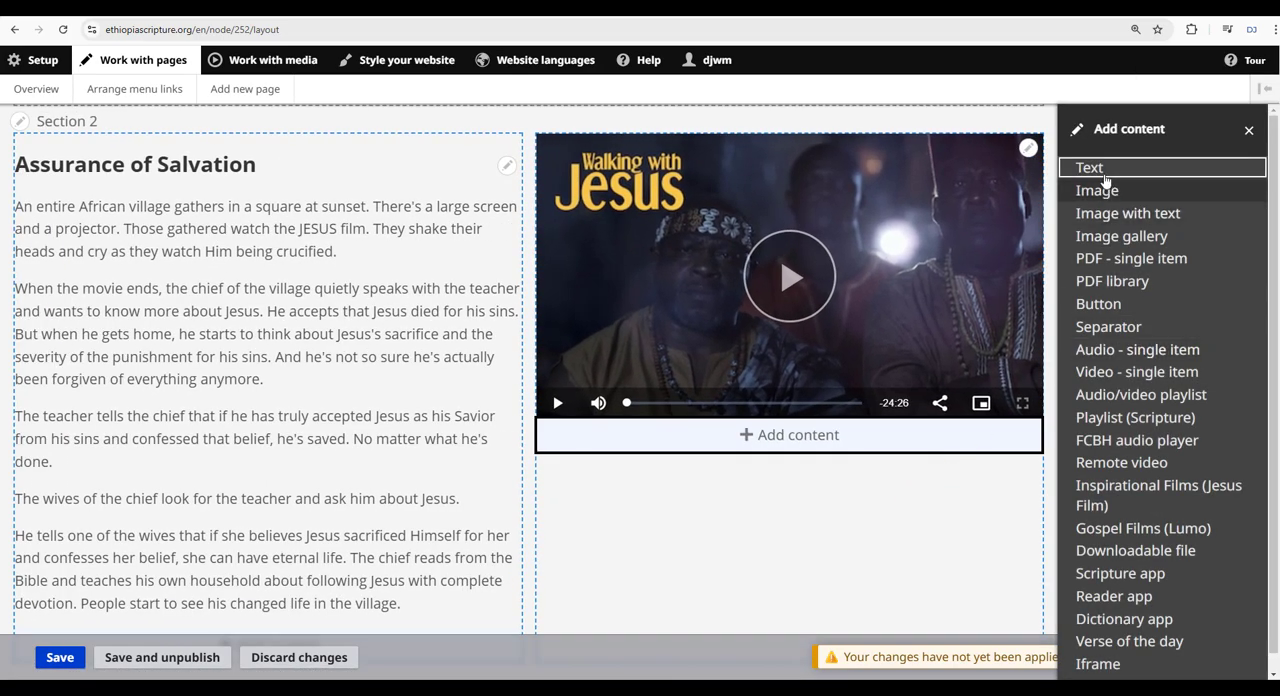
left_click(1098, 168)
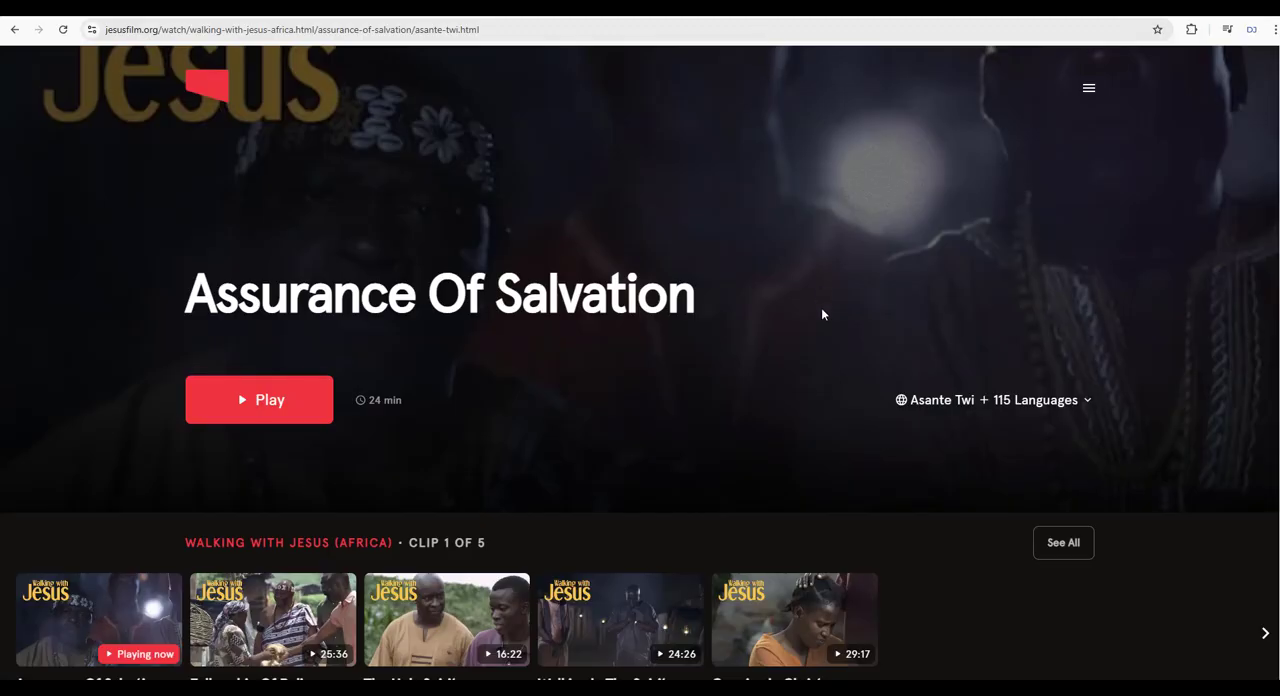
On the jesusfilm.org Assurance Of Salvation page, open the discussion questions and copy all three.
scroll(821, 314, "down", 8)
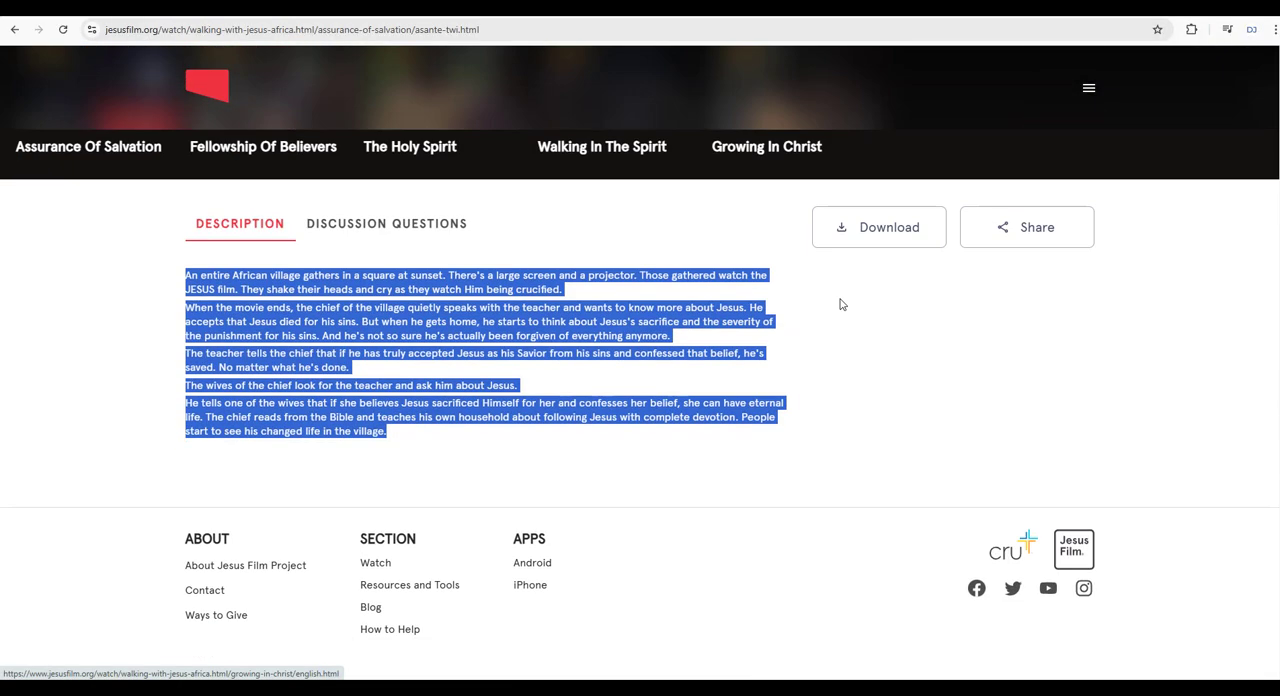
left_click(423, 221)
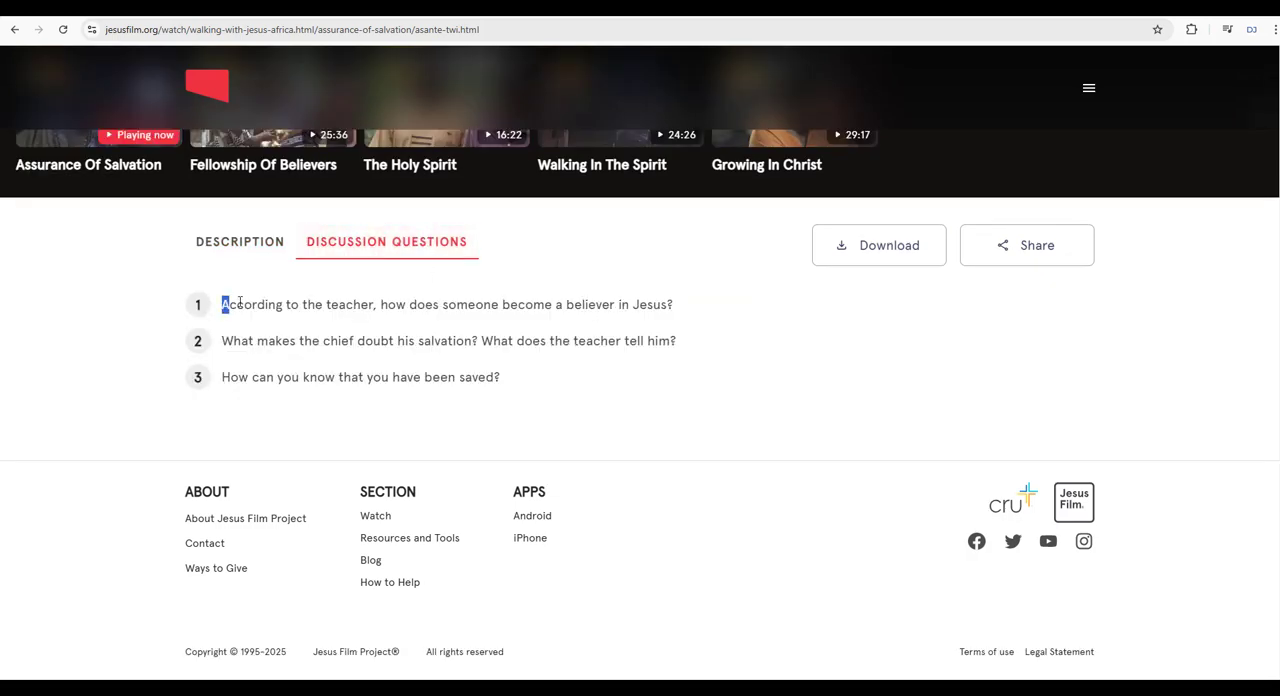
left_click_drag(239, 302, 153, 318)
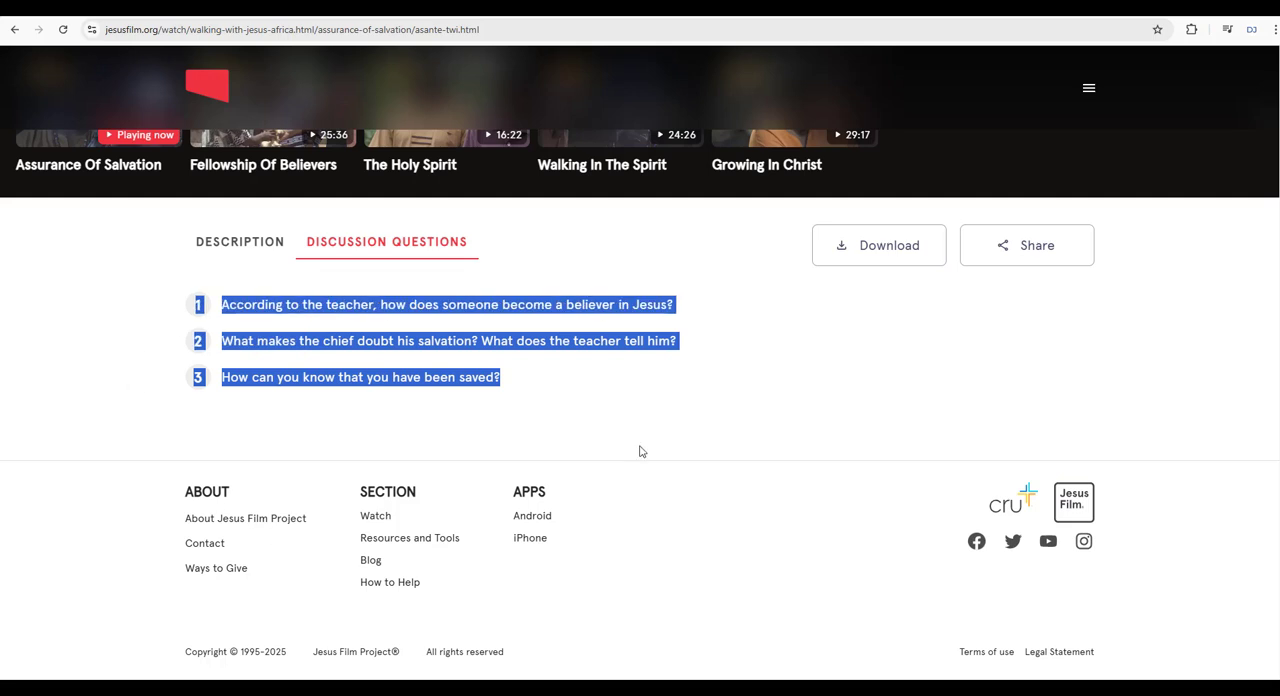
key("ctrl+c")
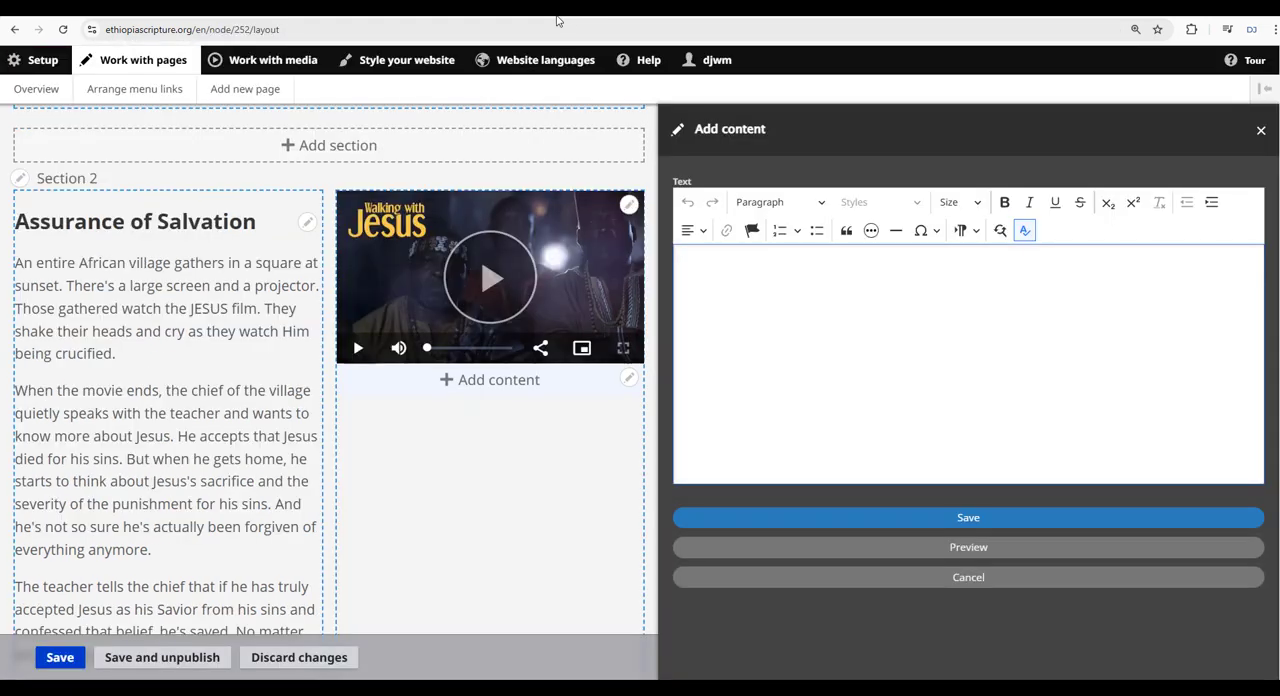
Paste the discussion questions as plain text into the block below the video and add a period after the number 1.
left_click(788, 355)
key("ctrl+shift+v")
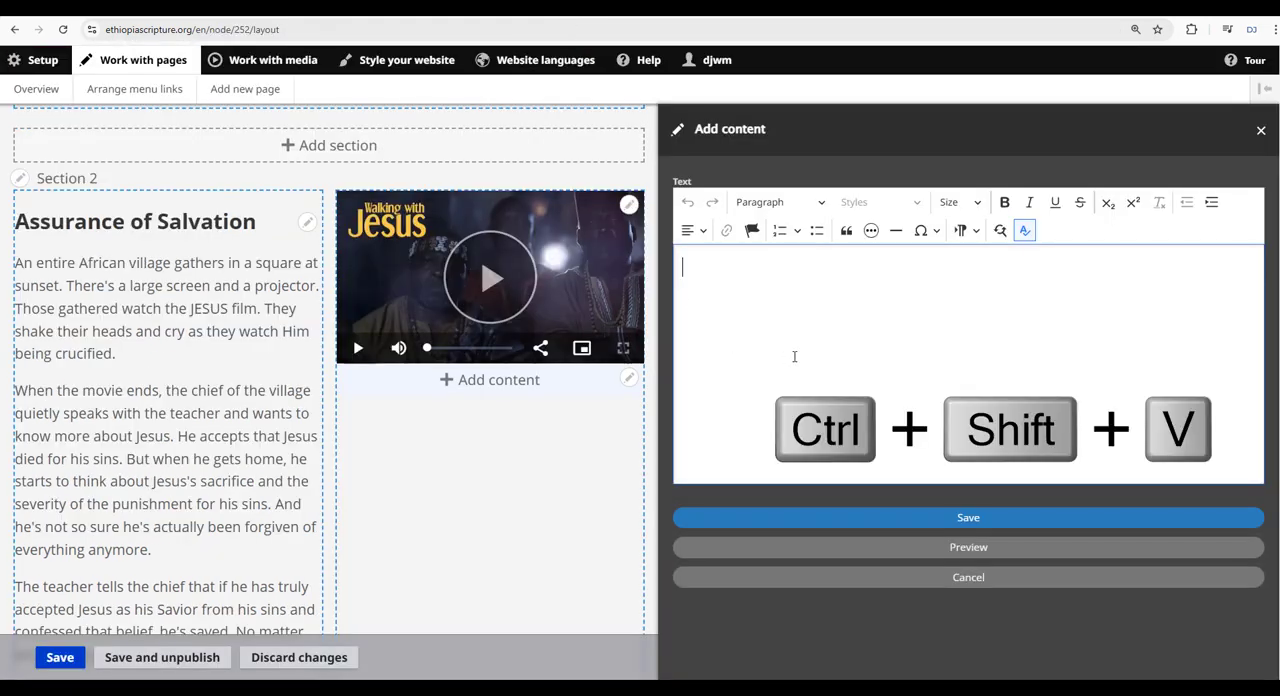
left_click(689, 270)
type(".")
key("BackSpace")
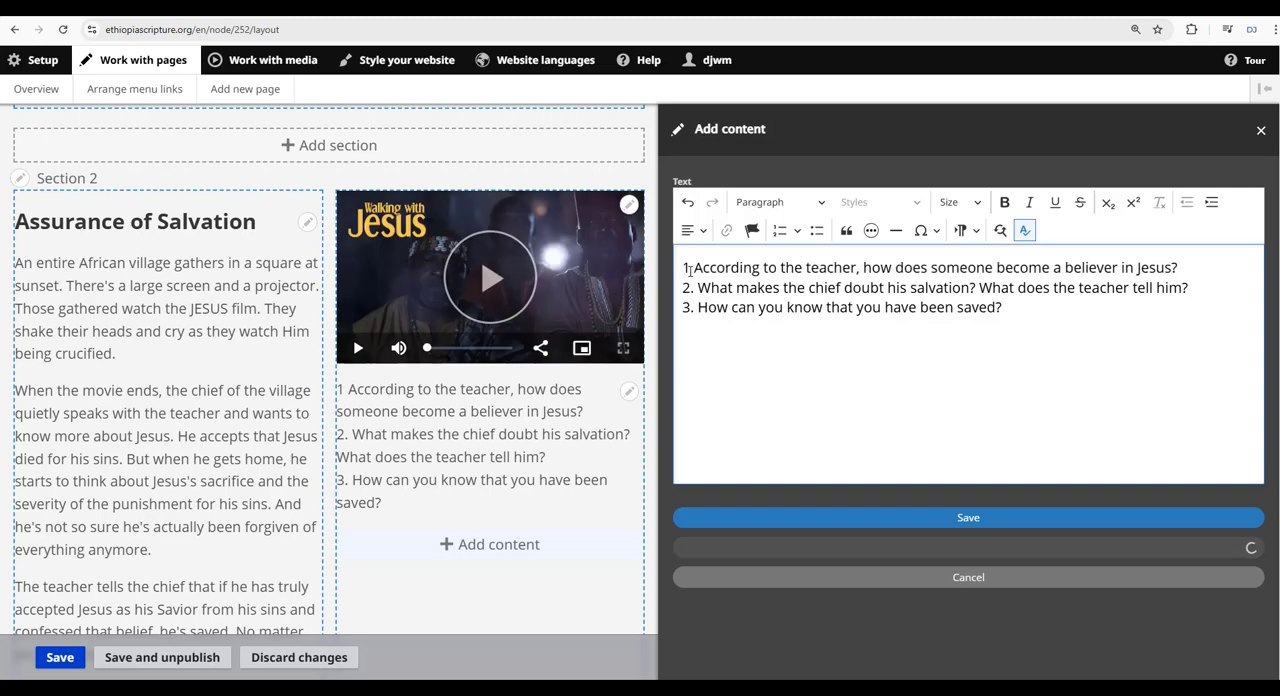
type(".")
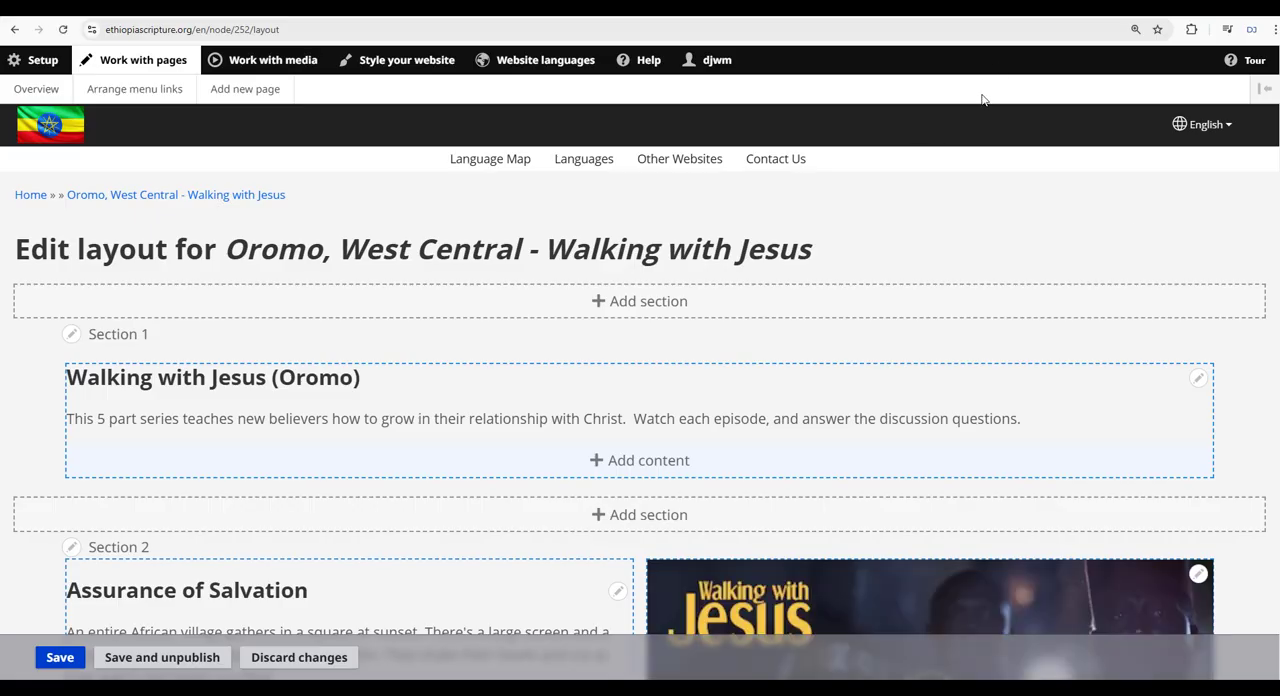
View the page layout's Amharic translation, and switch the website language back to English.
scroll(949, 277, "down", 7)
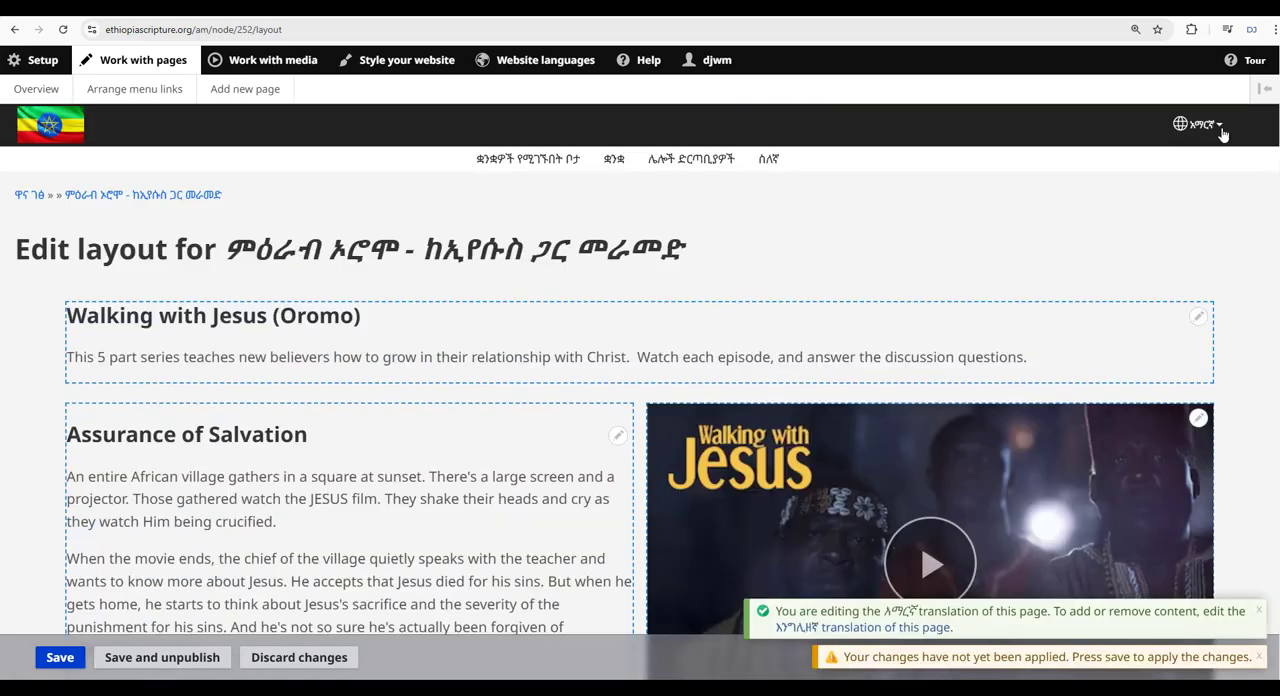
left_click(1220, 129)
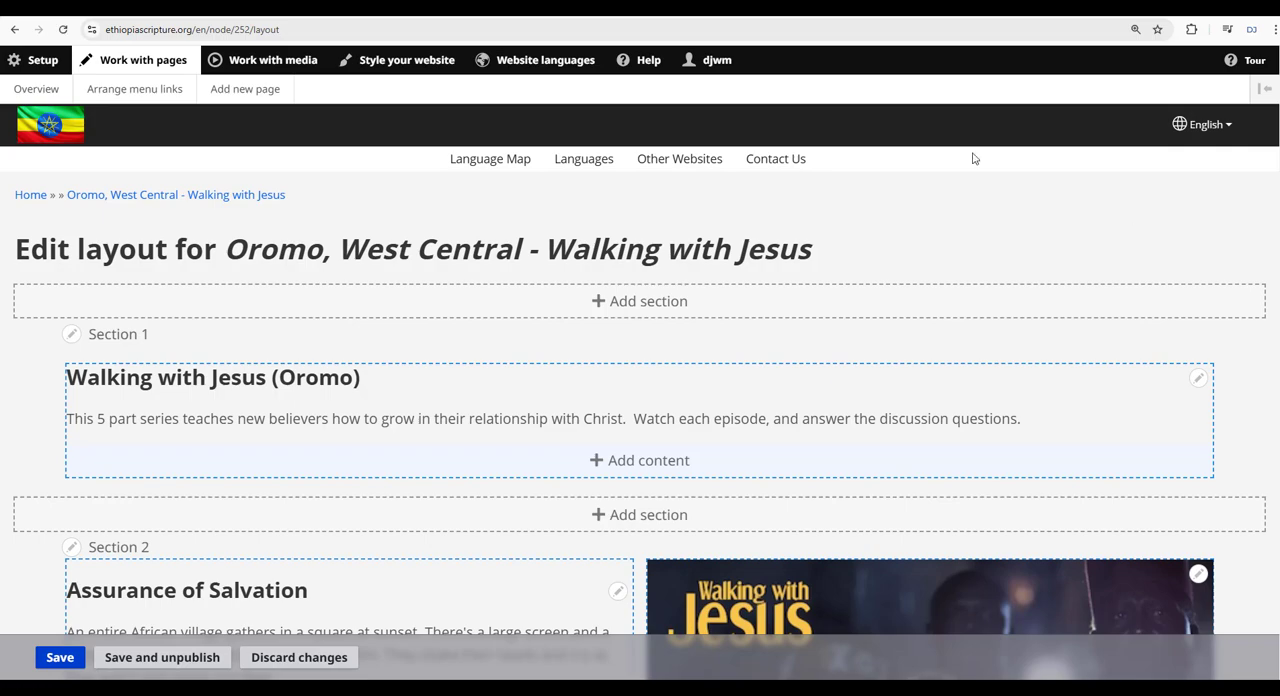
Add a one-column section directly below the Assurance of Salvation section.
scroll(951, 277, "down", 7)
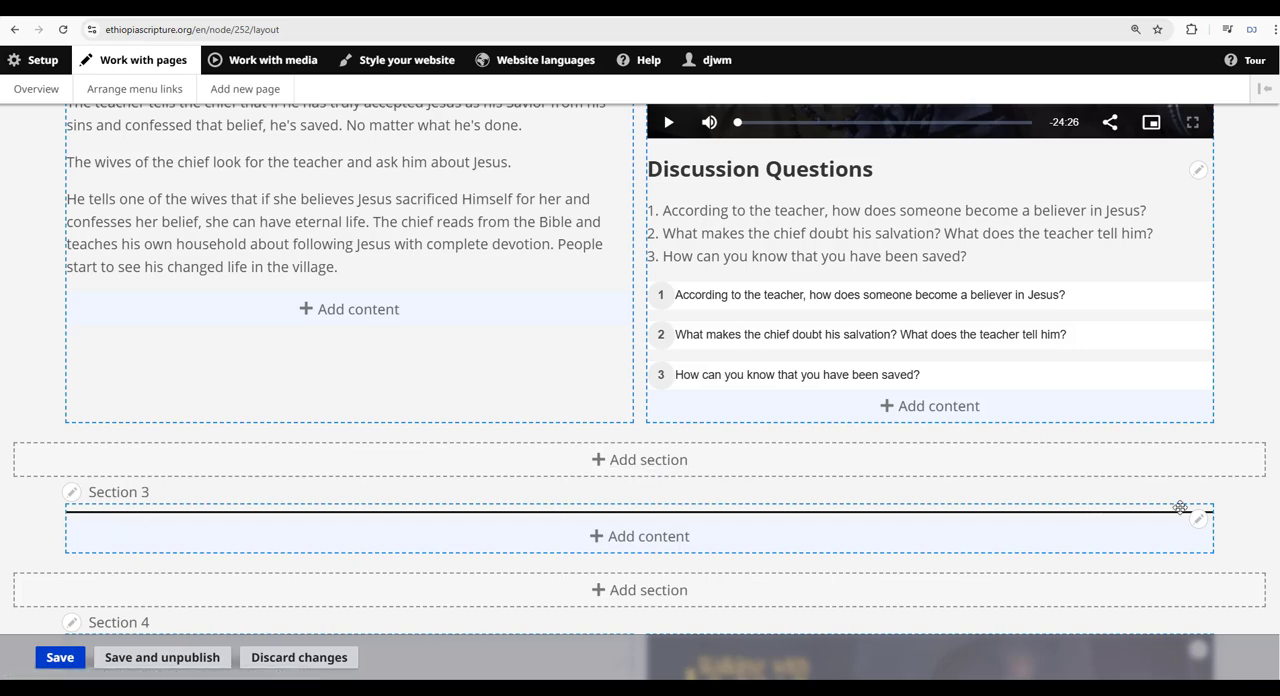
left_click(690, 460)
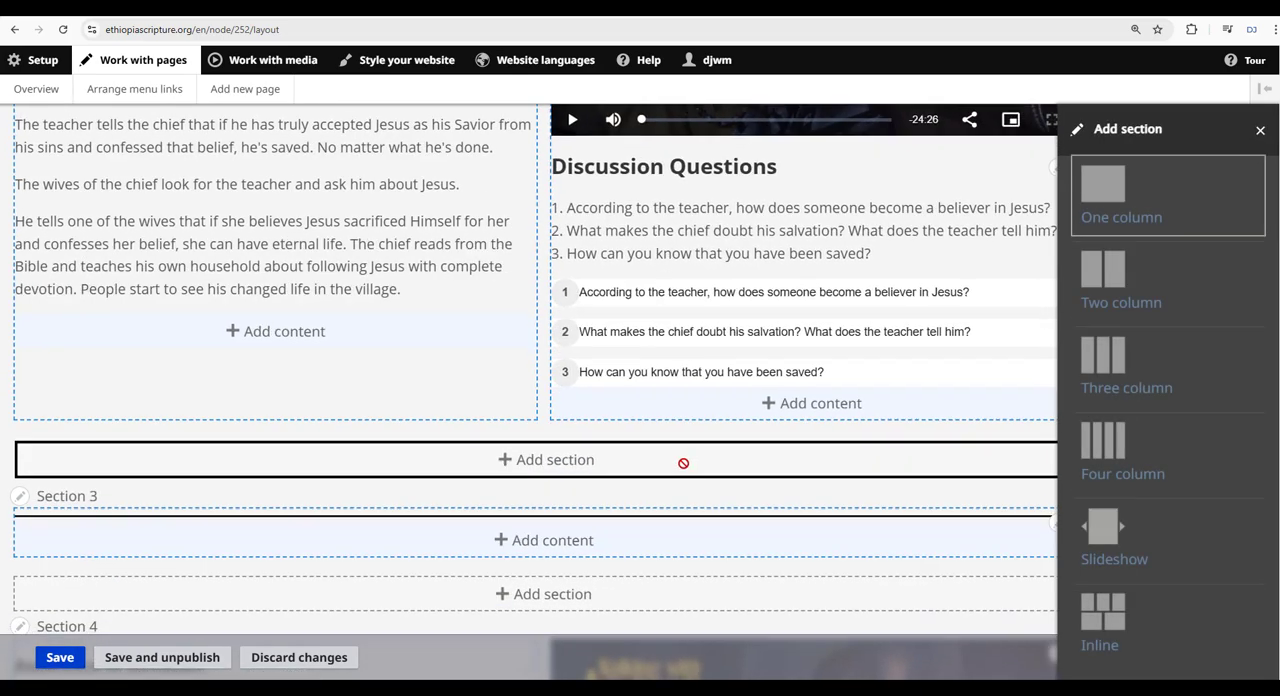
left_click(1127, 221)
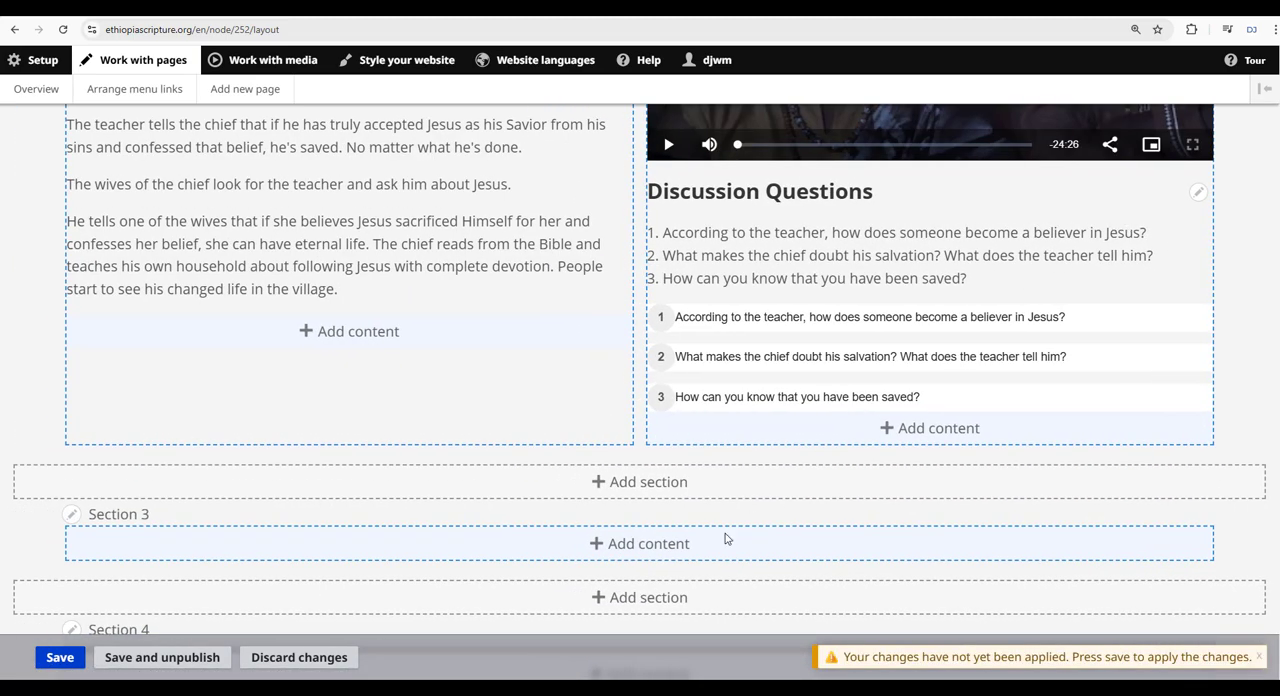
Add a Separator to the new empty Section 3 with 25 px space and the Groove line style, and save it.
left_click(689, 544)
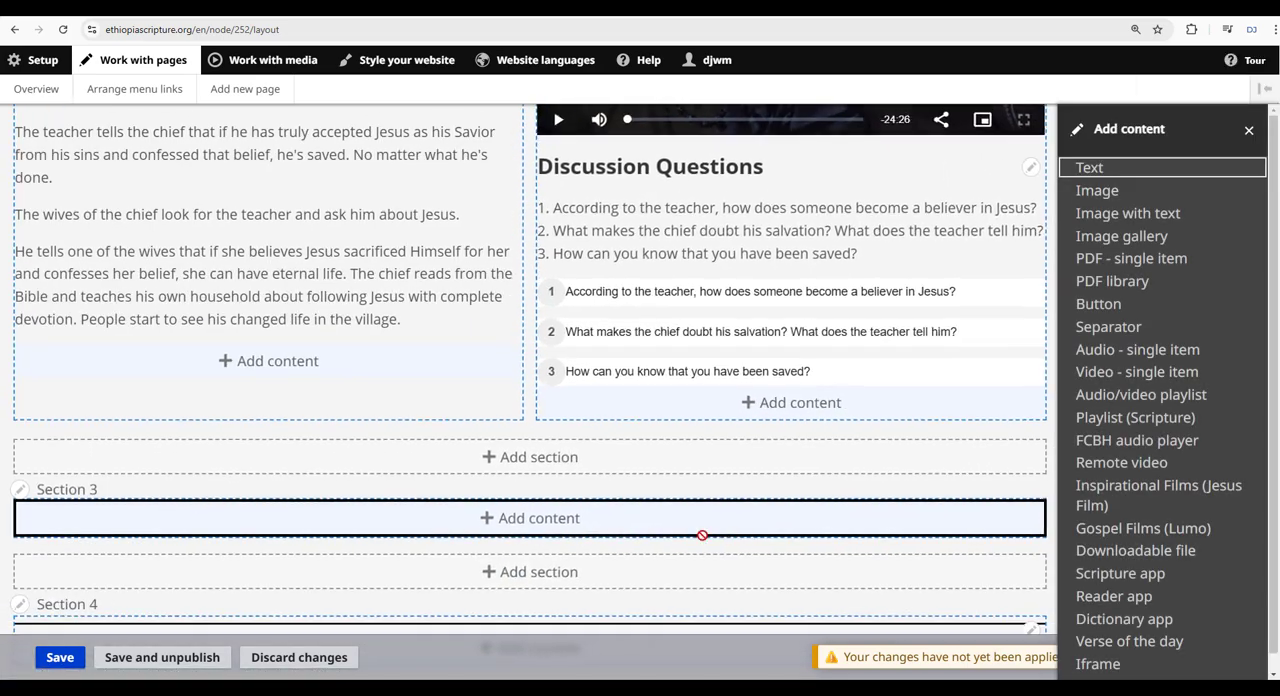
left_click(1108, 327)
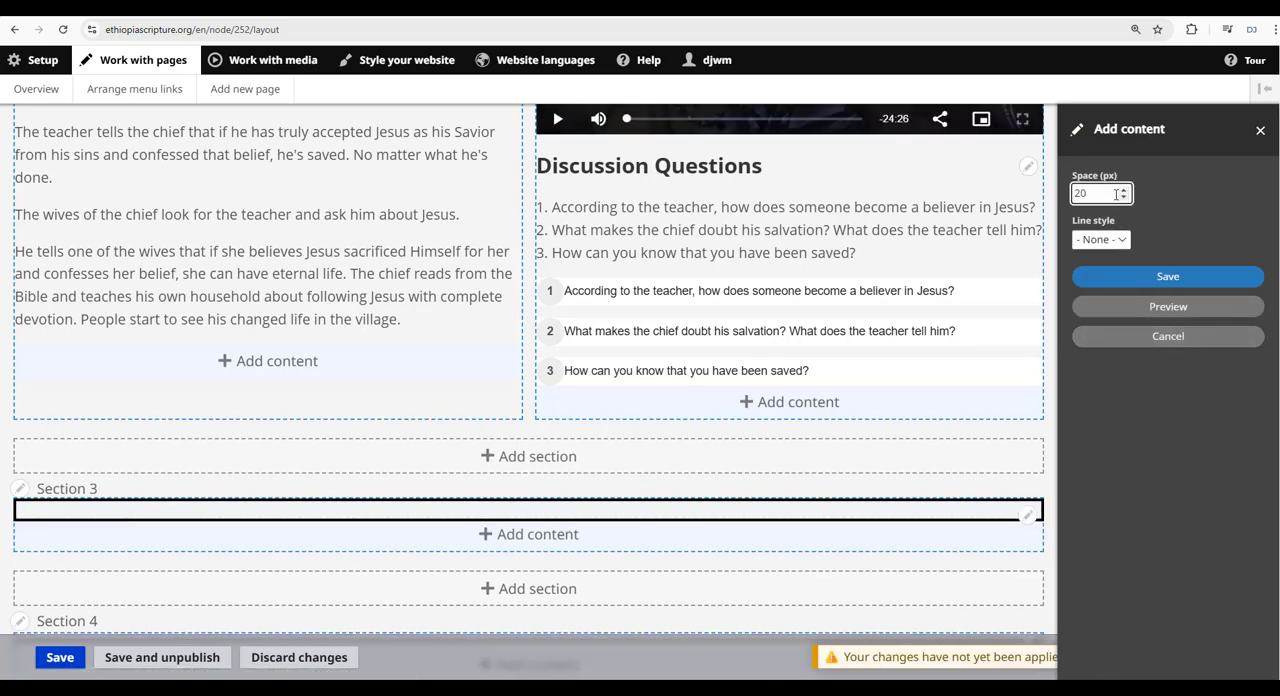
left_click(1122, 240)
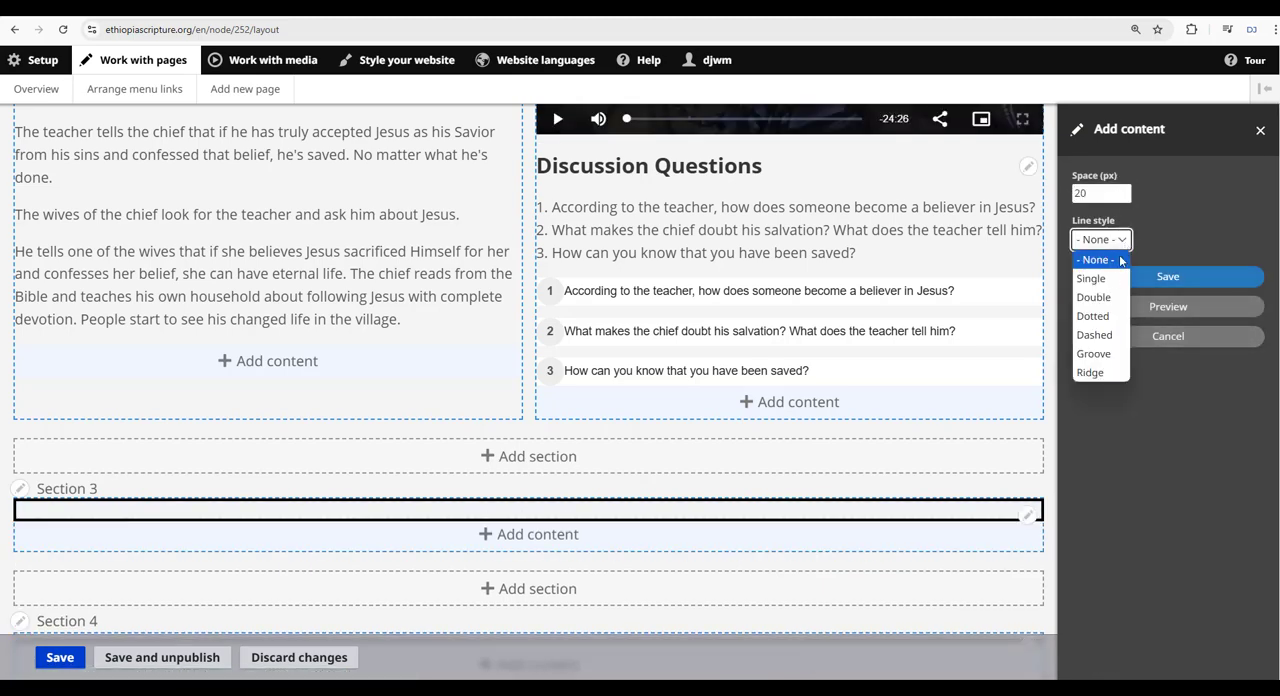
left_click(1104, 354)
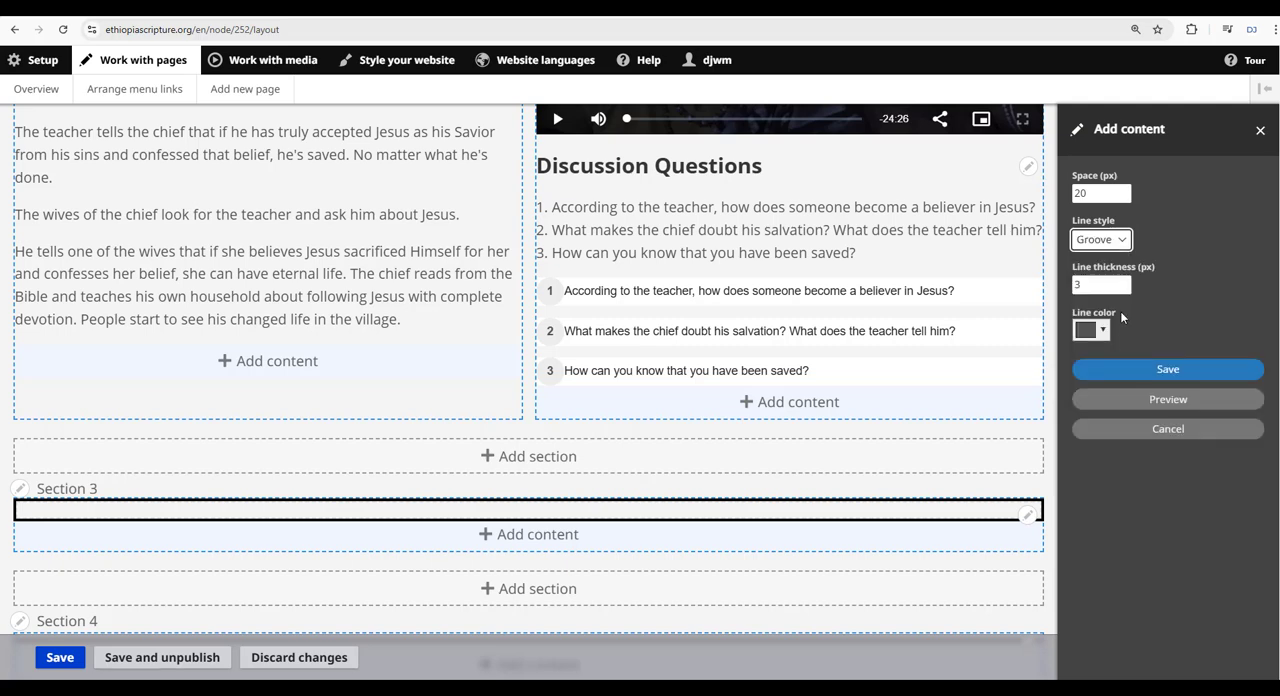
left_click(1124, 189)
left_click(1124, 189)
left_click(1124, 189)
left_click(1124, 189)
left_click(1124, 189)
left_click(1161, 369)
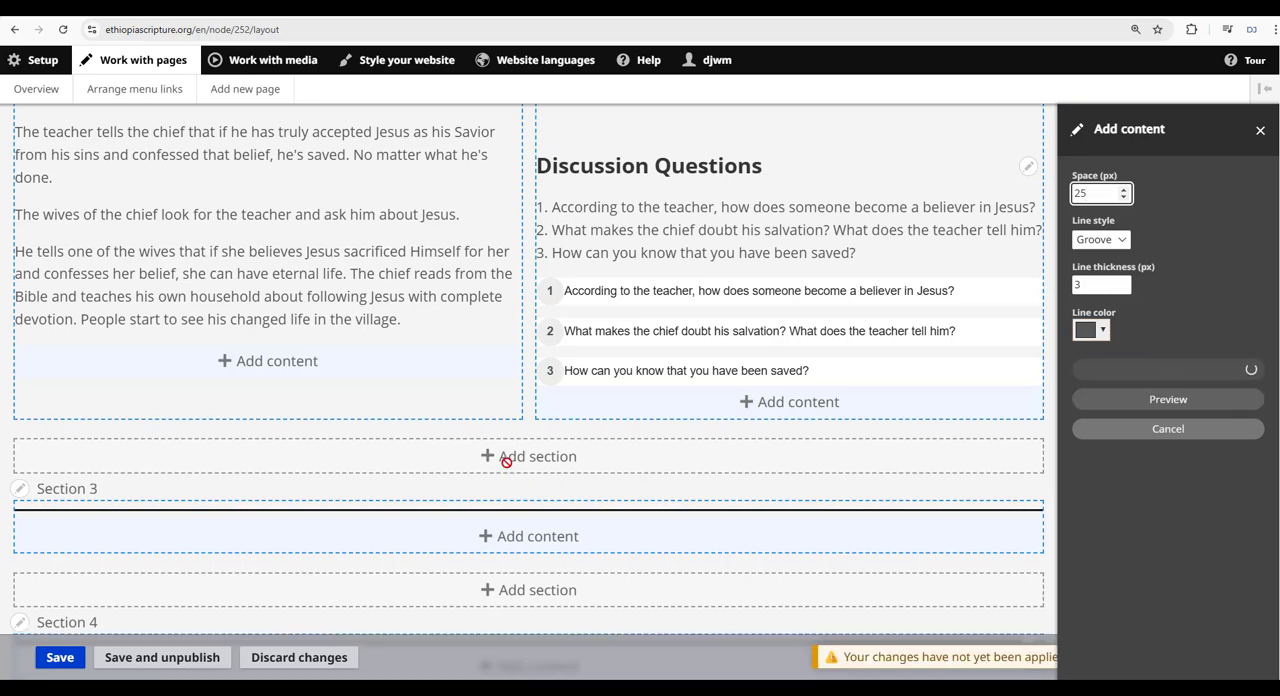
Copy Section 2 with the Assurance of Salvation episode and paste it below the separator in Section 3.
scroll(512, 466, "down", 2)
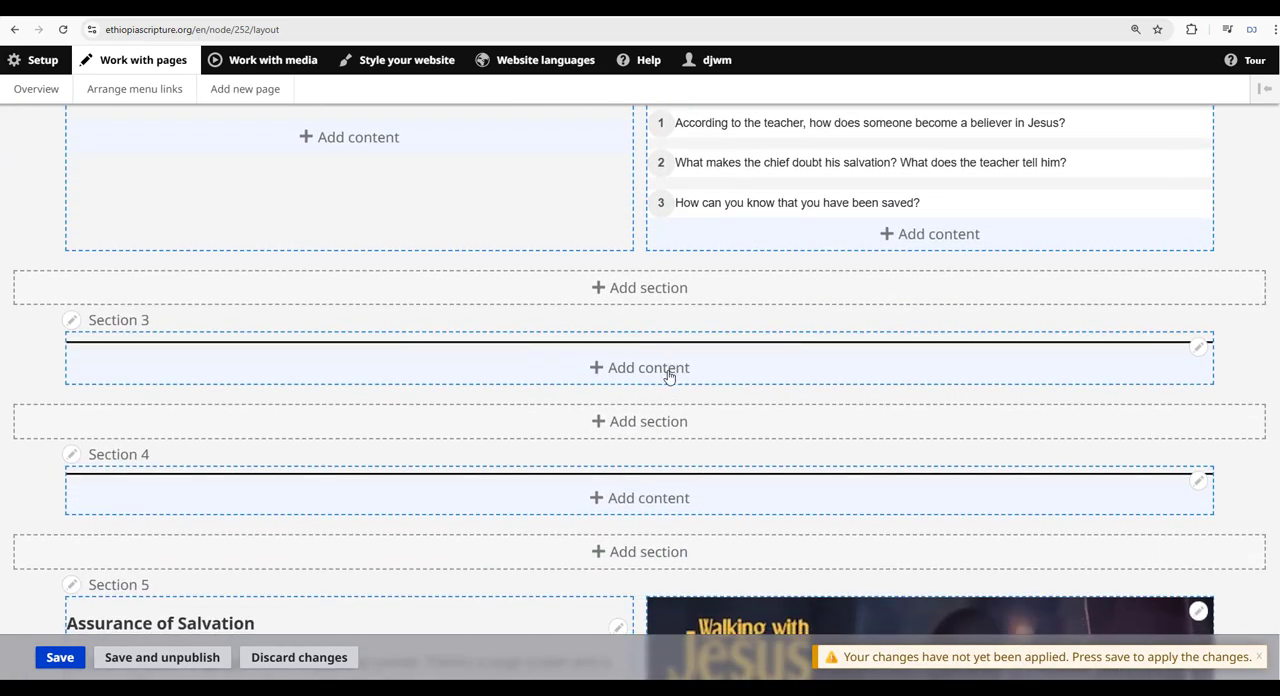
scroll(658, 428, "up", 5)
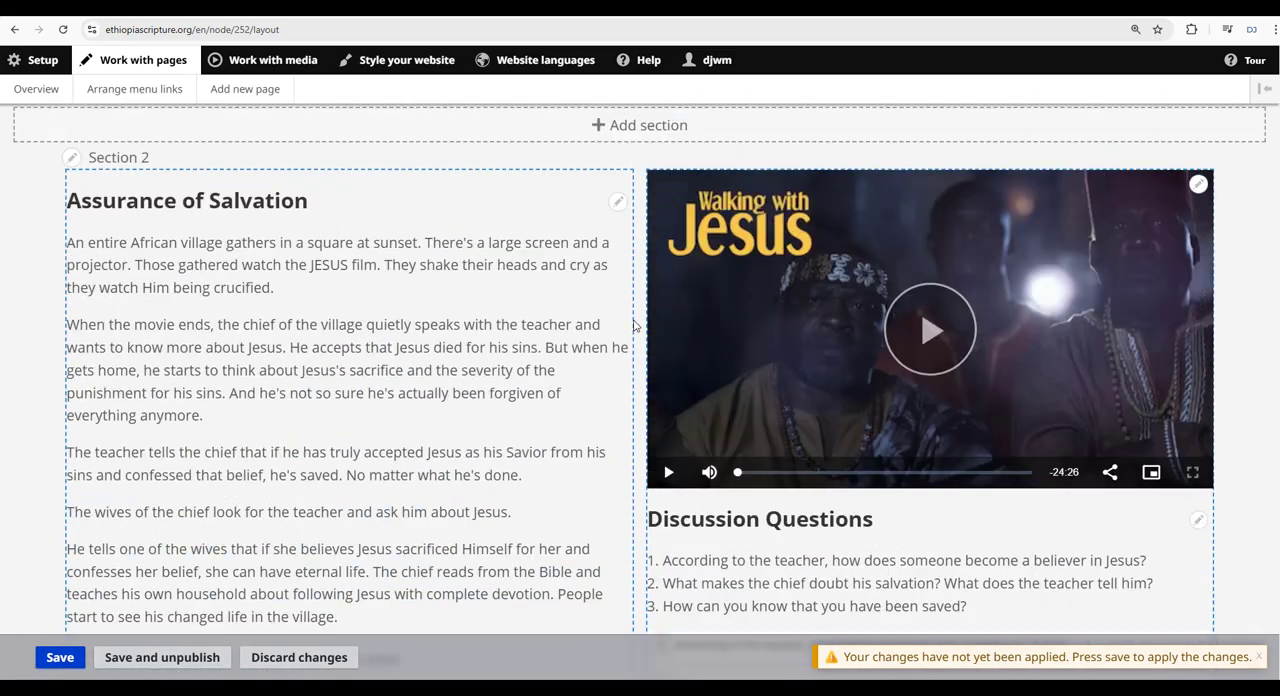
left_click(72, 174)
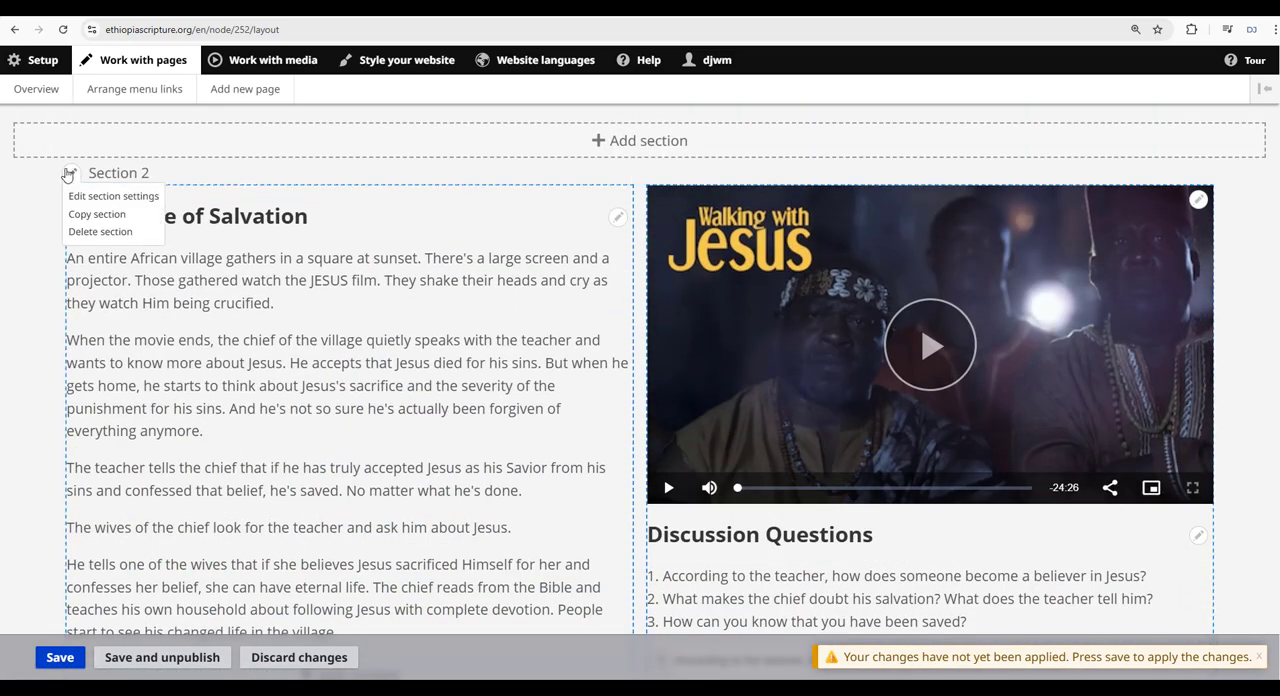
left_click(96, 215)
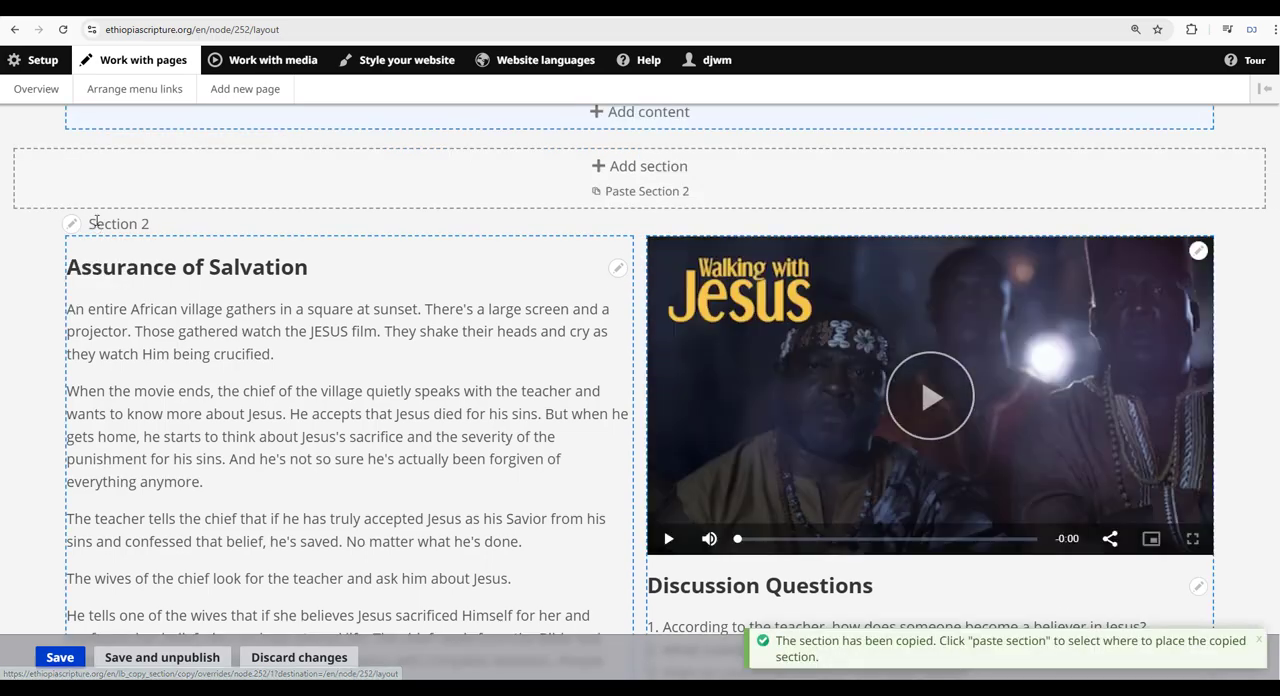
scroll(250, 235, "down", 6)
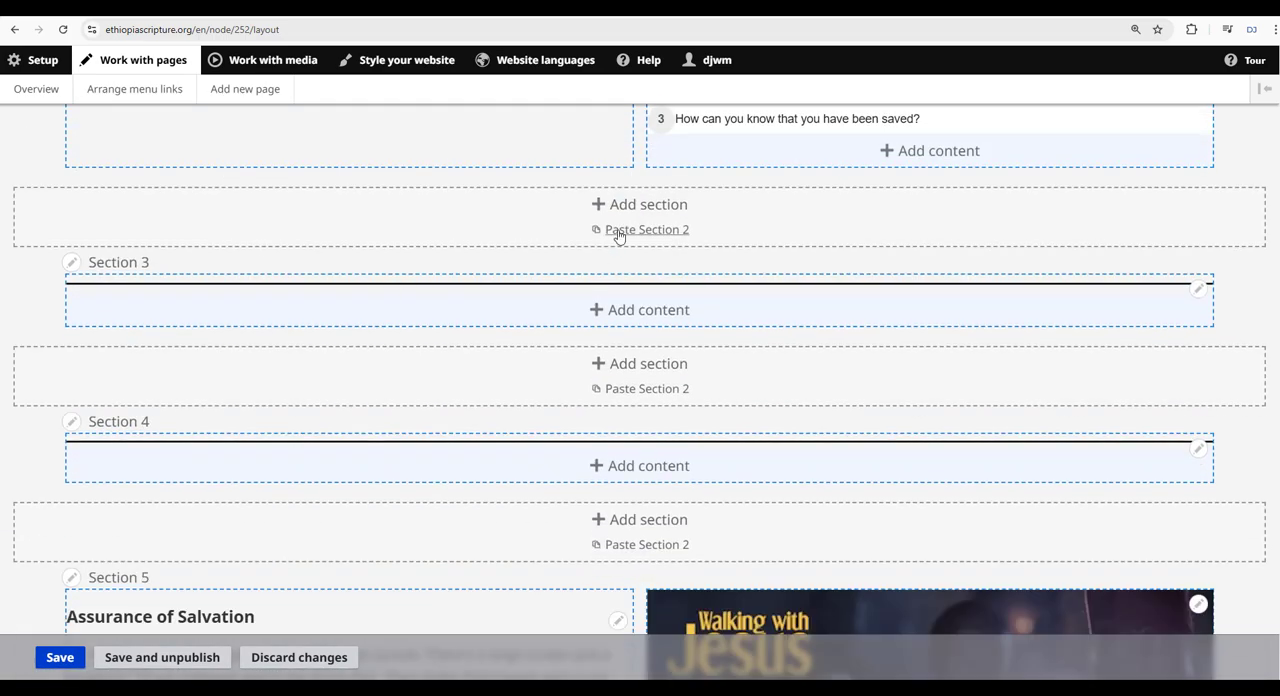
left_click(653, 394)
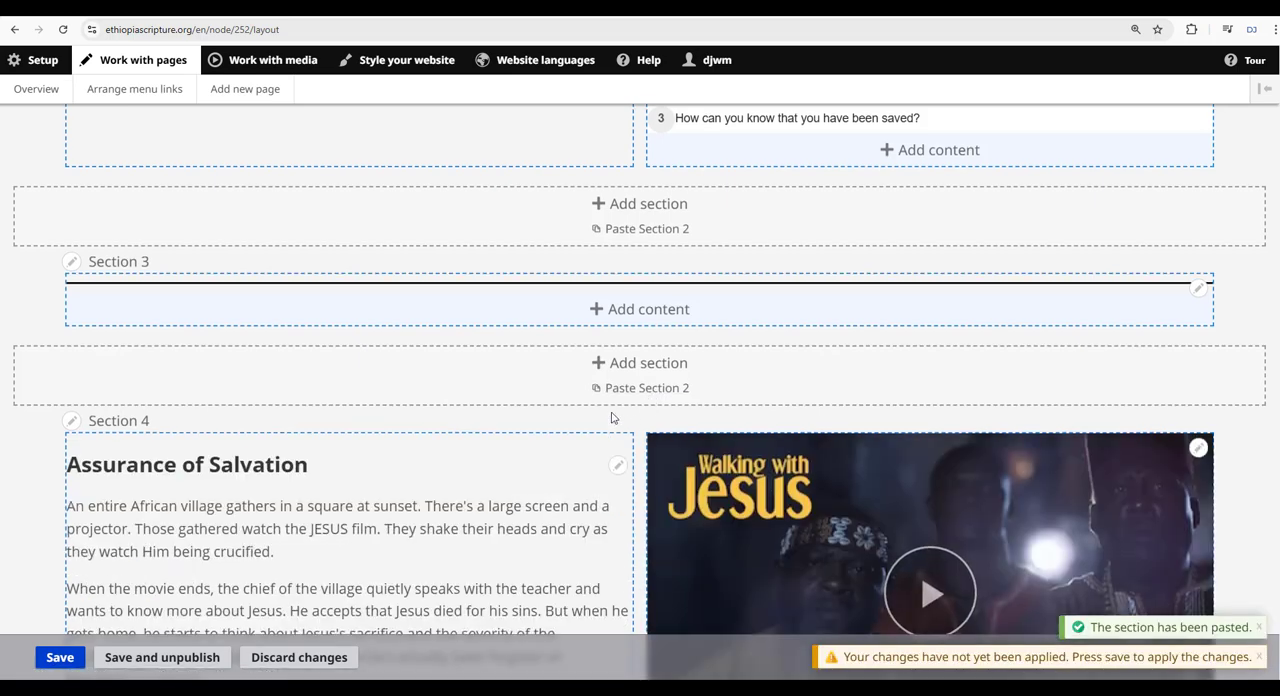
On jesusfilm.org, open the Fellowship Of Believers episode and copy only the video player URL from its embed code.
scroll(608, 440, "down", 3)
scroll(606, 411, "down", 1)
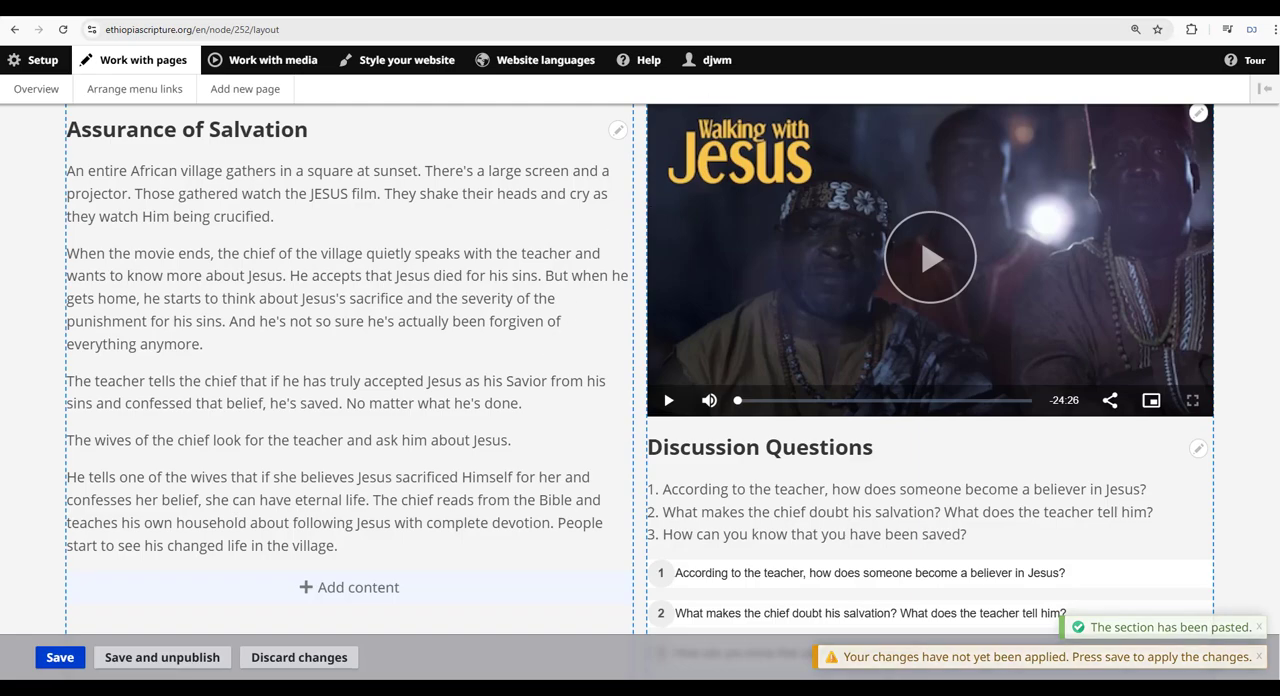
key("ctrl+Tab")
scroll(760, 420, "up", 5)
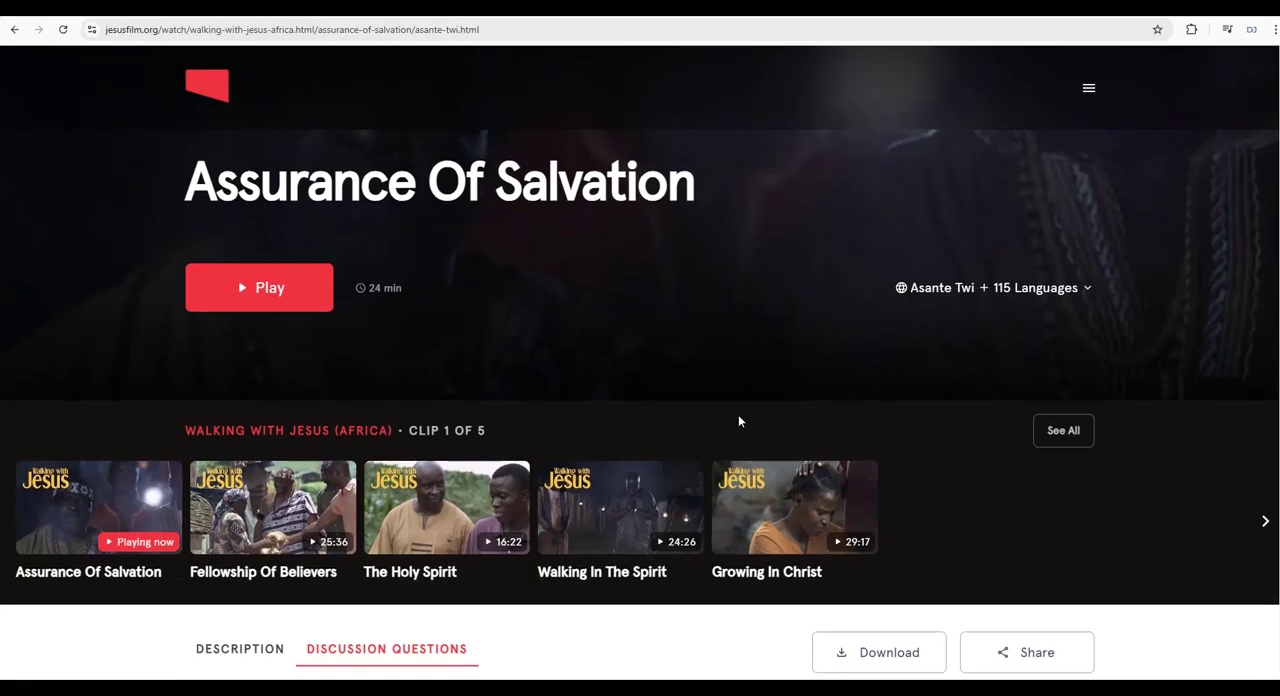
scroll(300, 400, "down", 2)
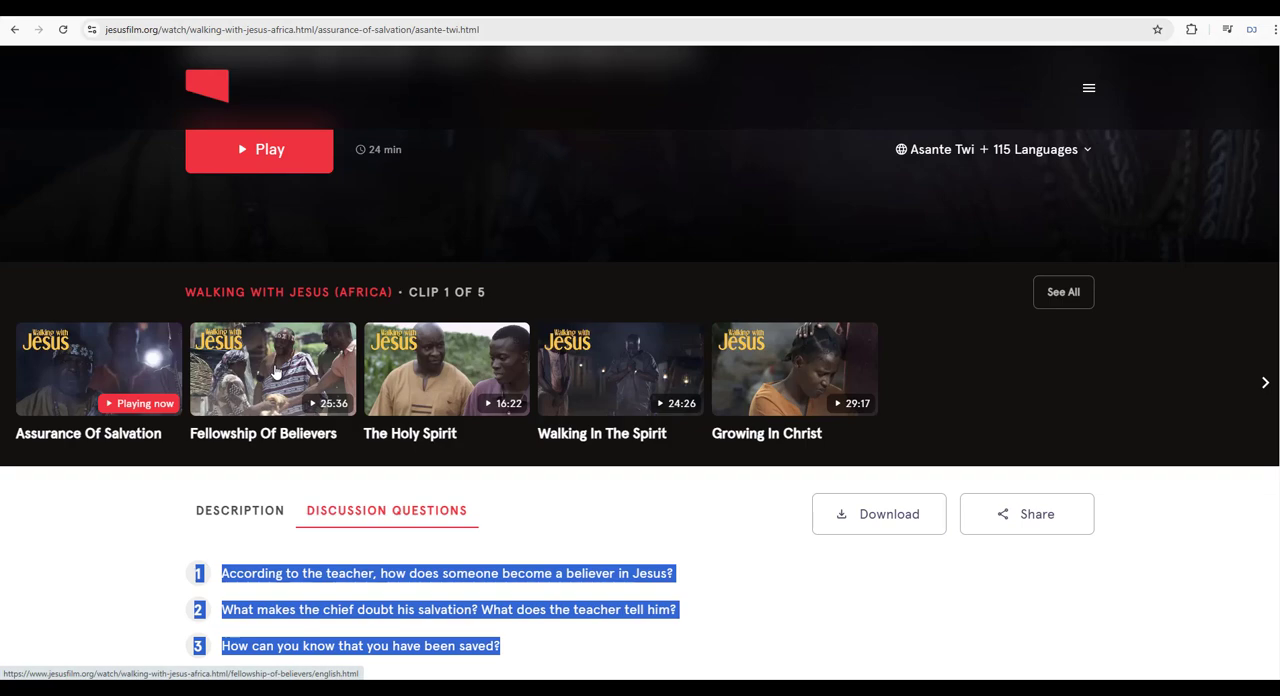
left_click(275, 372)
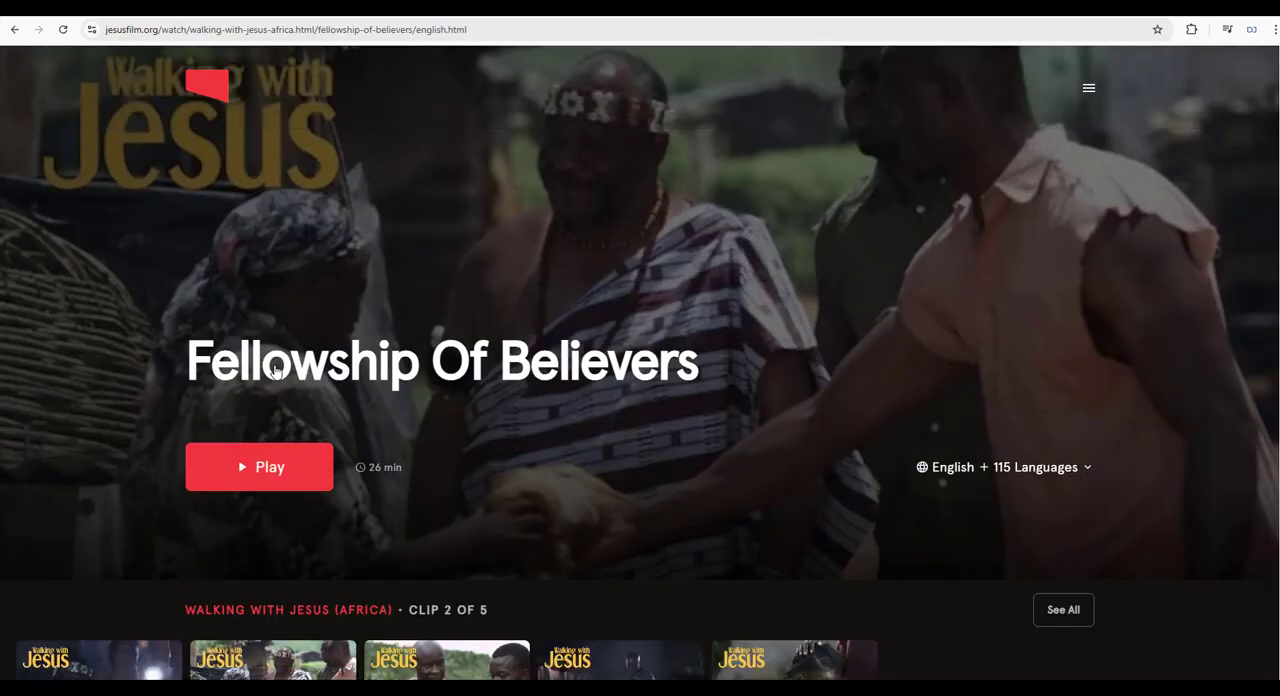
scroll(275, 372, "down", 3)
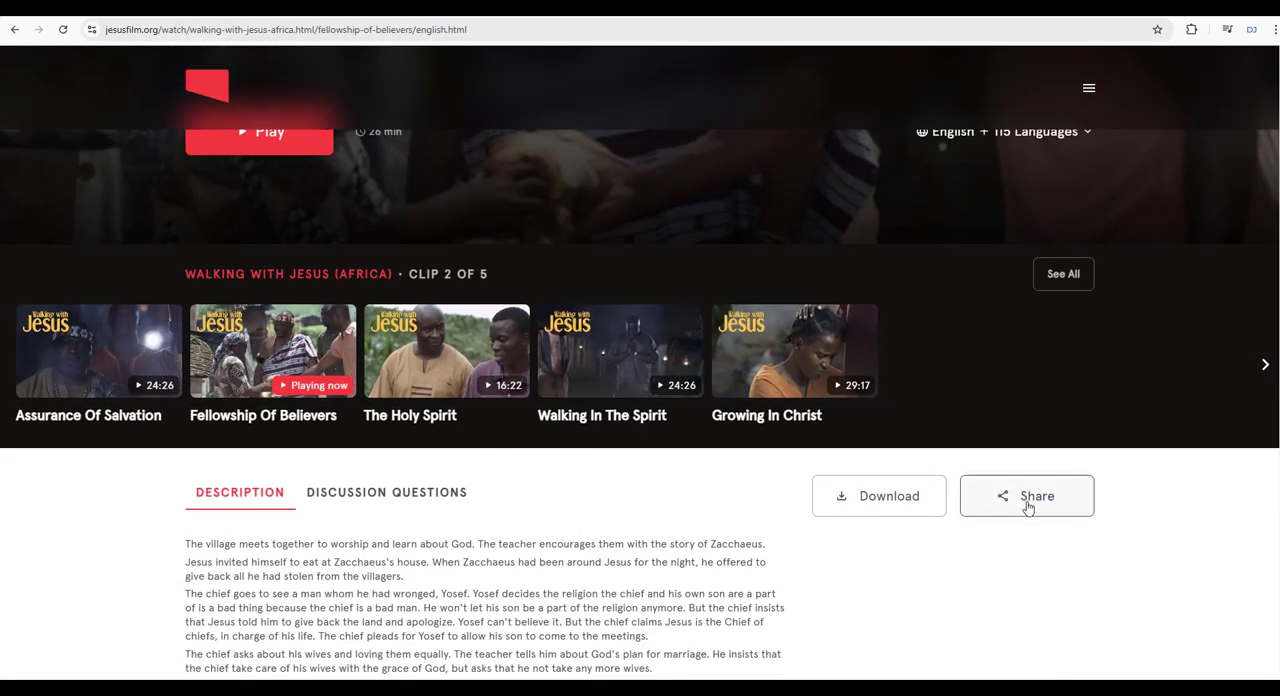
left_click(1027, 507)
left_click_drag(604, 423, 507, 410)
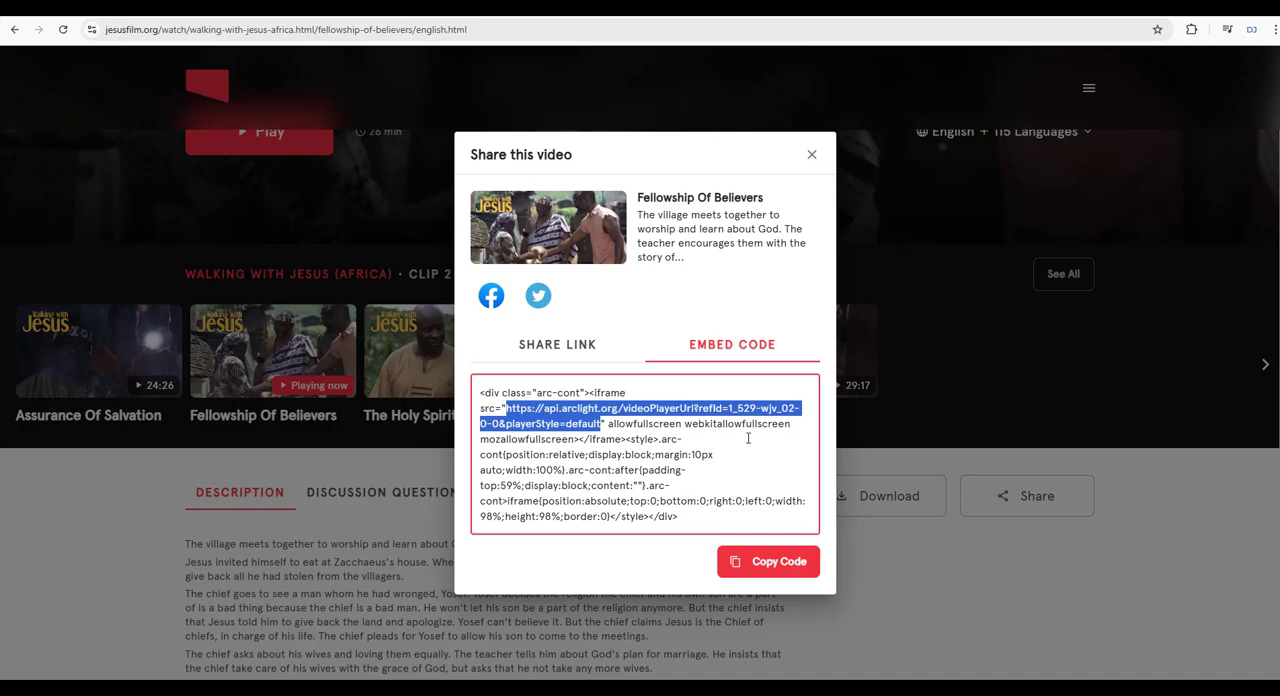
left_click(812, 156)
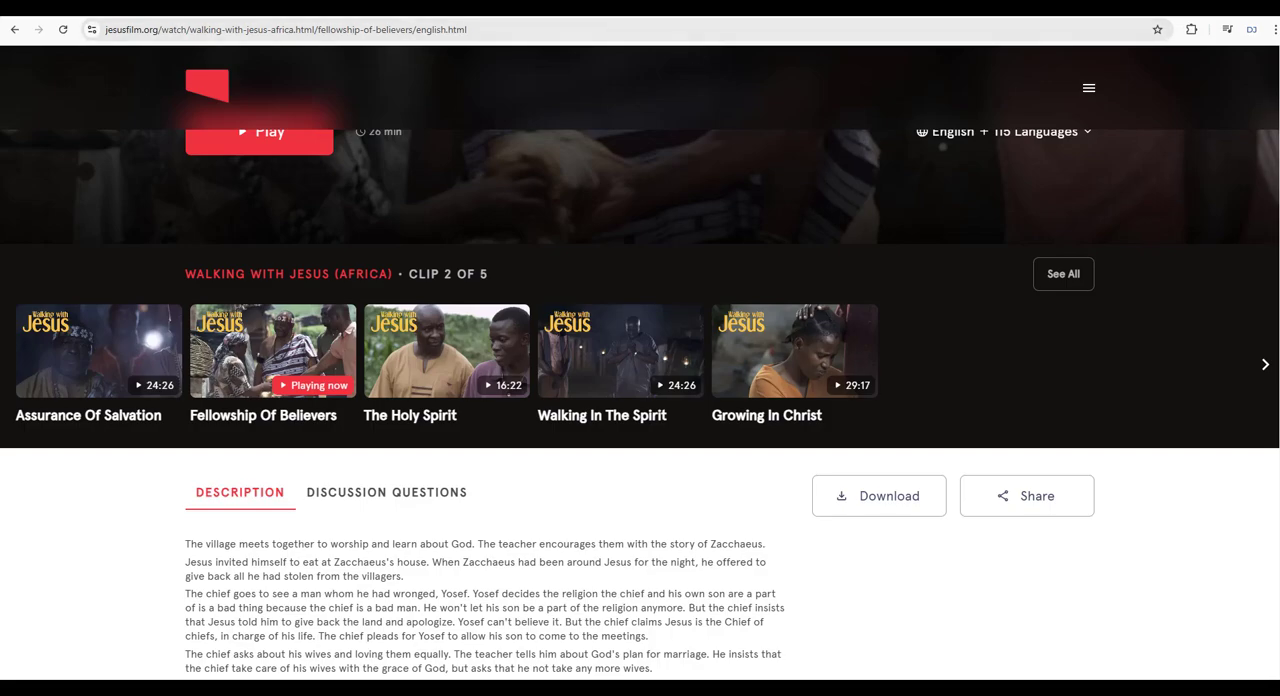
Back in the page layout, replace the iframe URL of the pasted section's video with the copied Fellowship Of Believers URL and save the block.
left_click(570, 6)
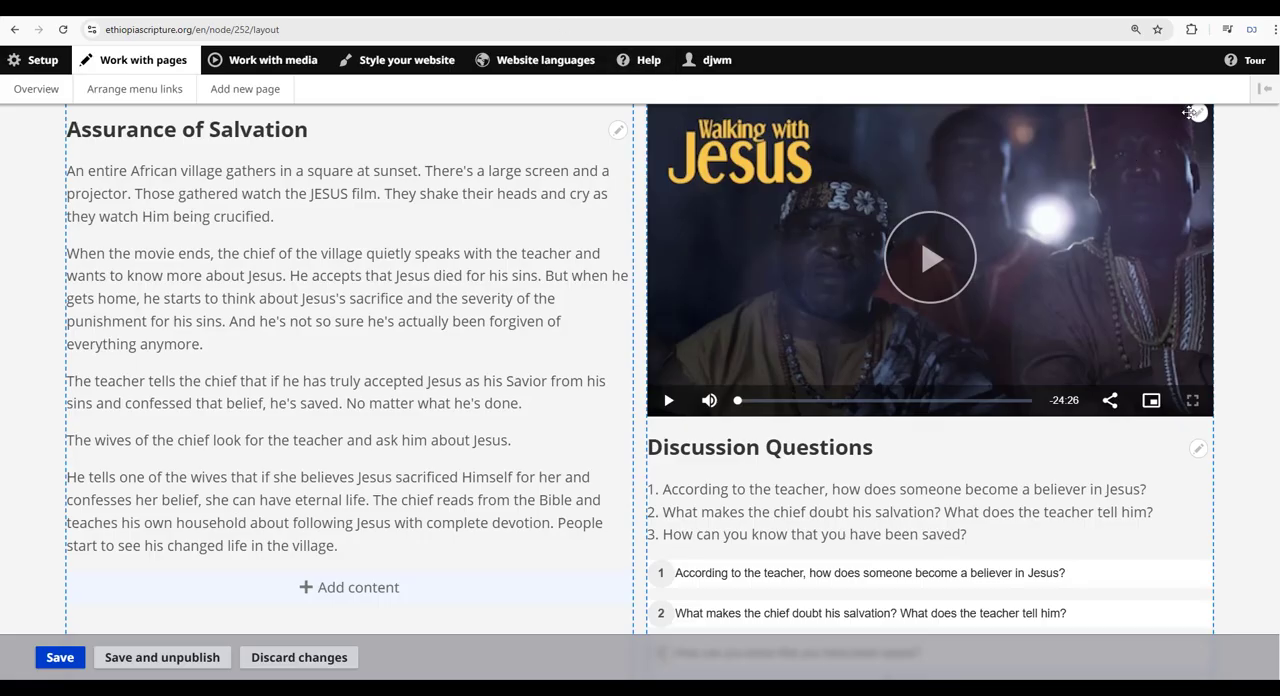
left_click(1191, 112)
left_click(1181, 138)
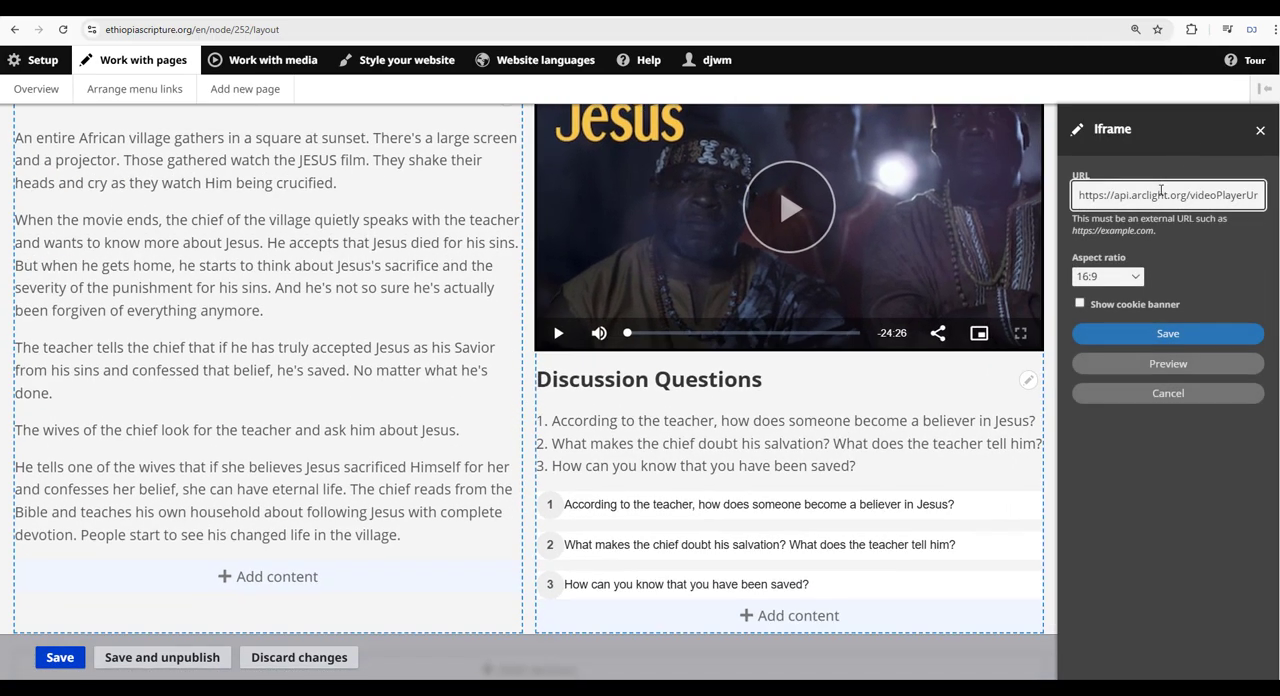
key("ctrl+a")
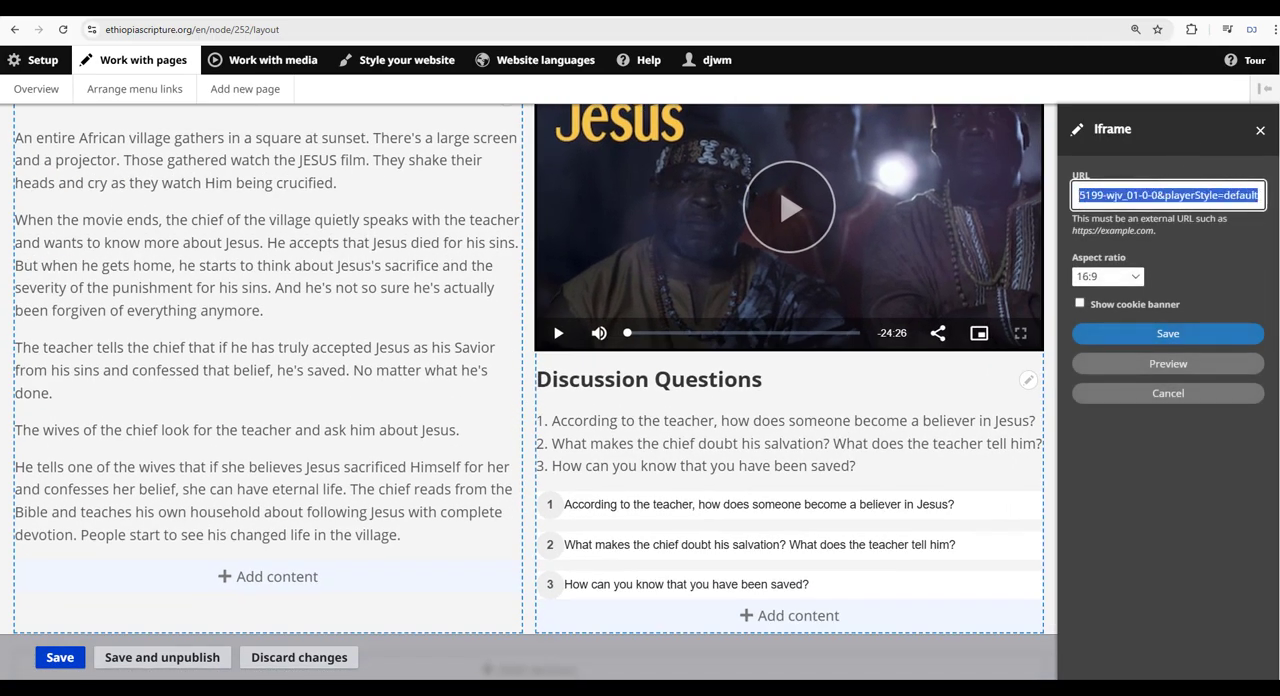
key("ctrl+v")
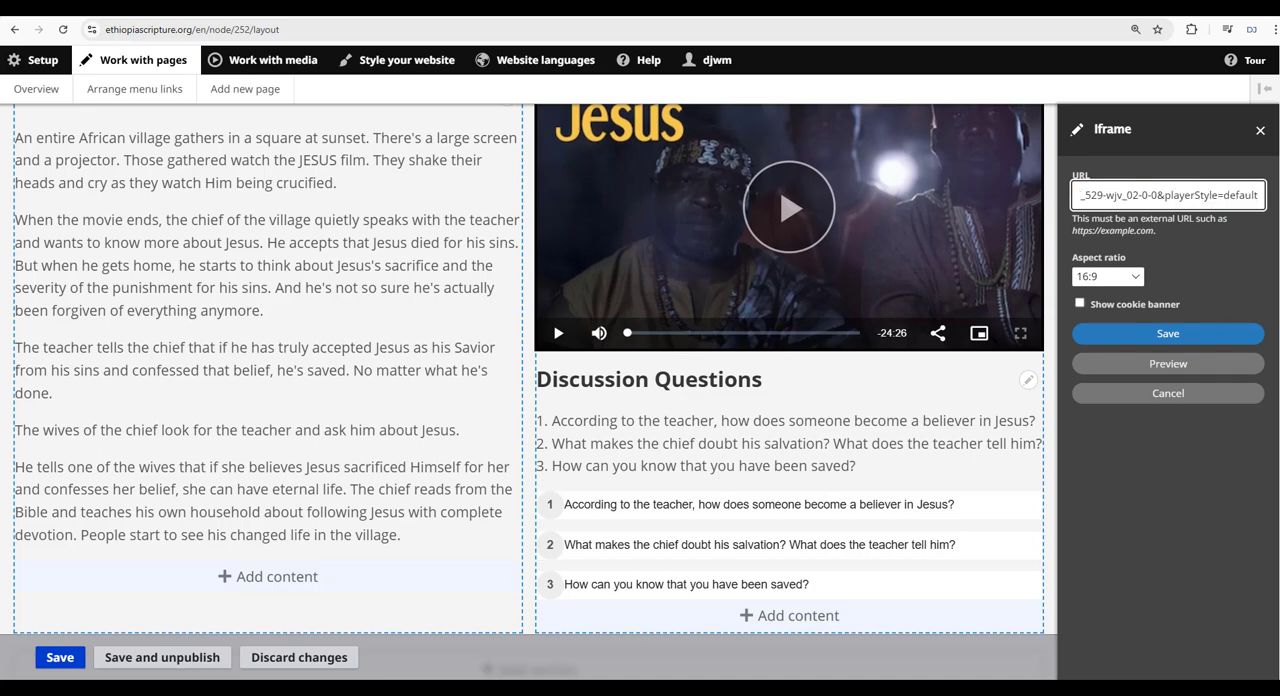
left_click(1184, 334)
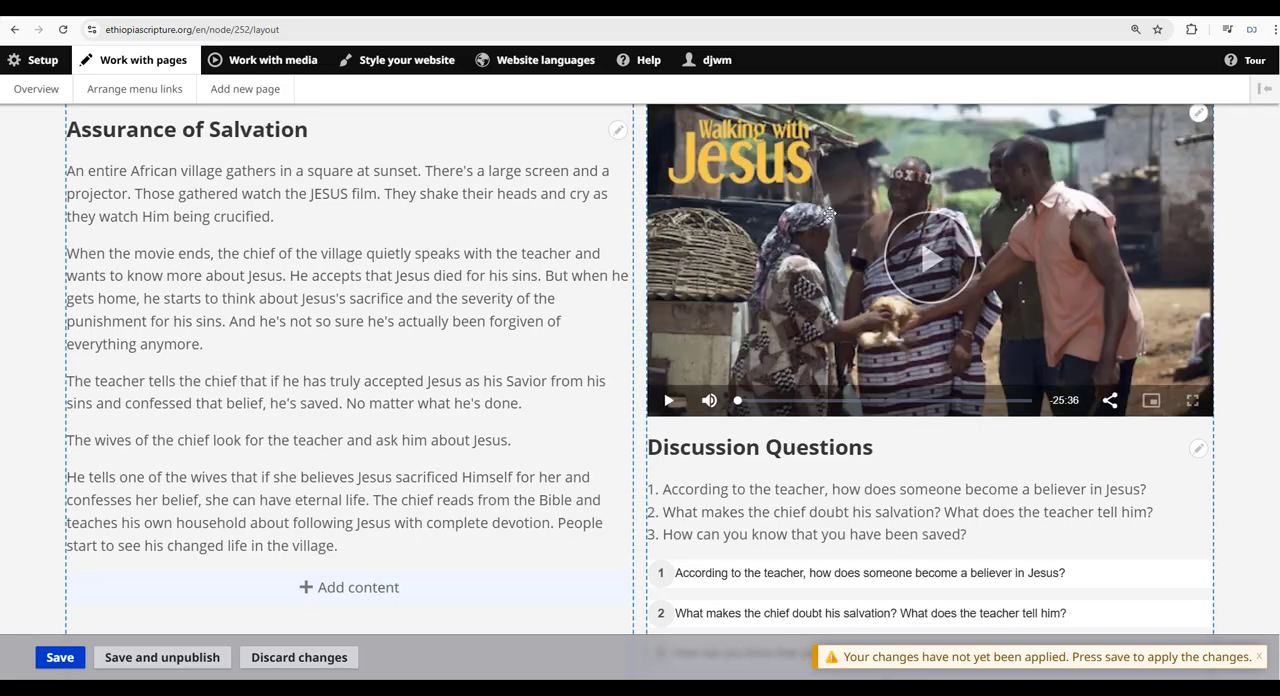
Compare the original and pasted sections, then view the Fellowship Of Believers description and discussion questions on jesusfilm.org.
scroll(912, 310, "up", 10)
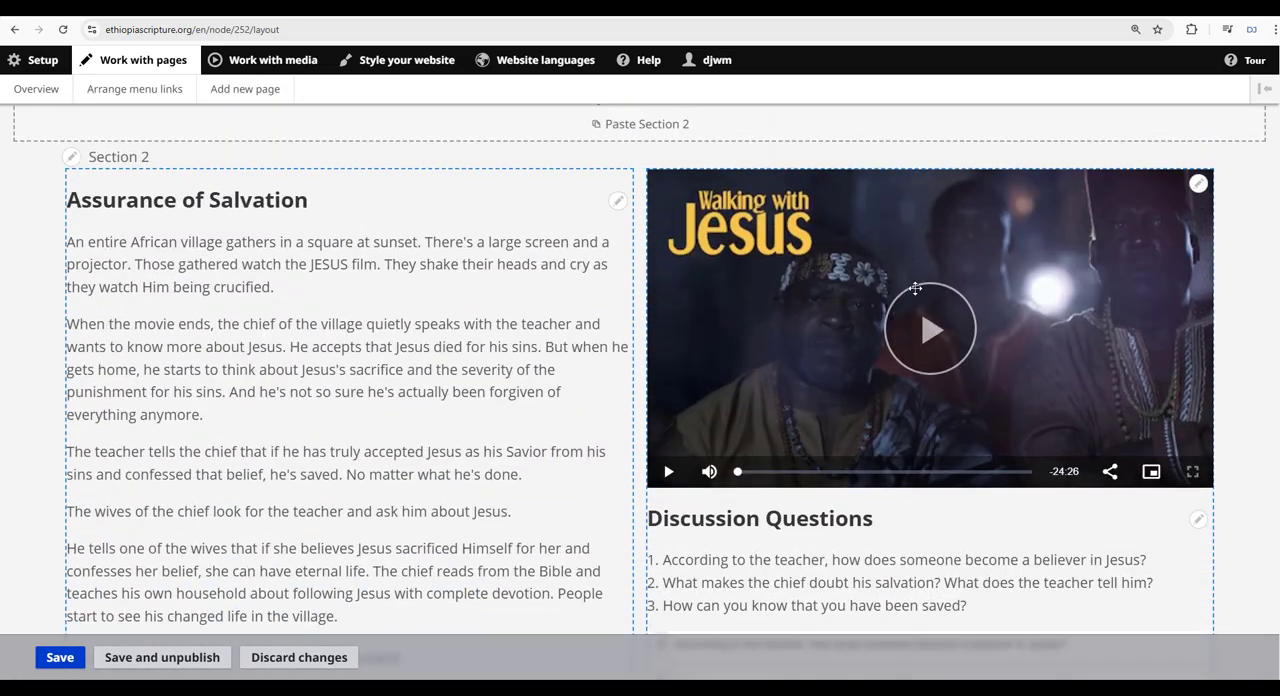
scroll(921, 306, "down", 10)
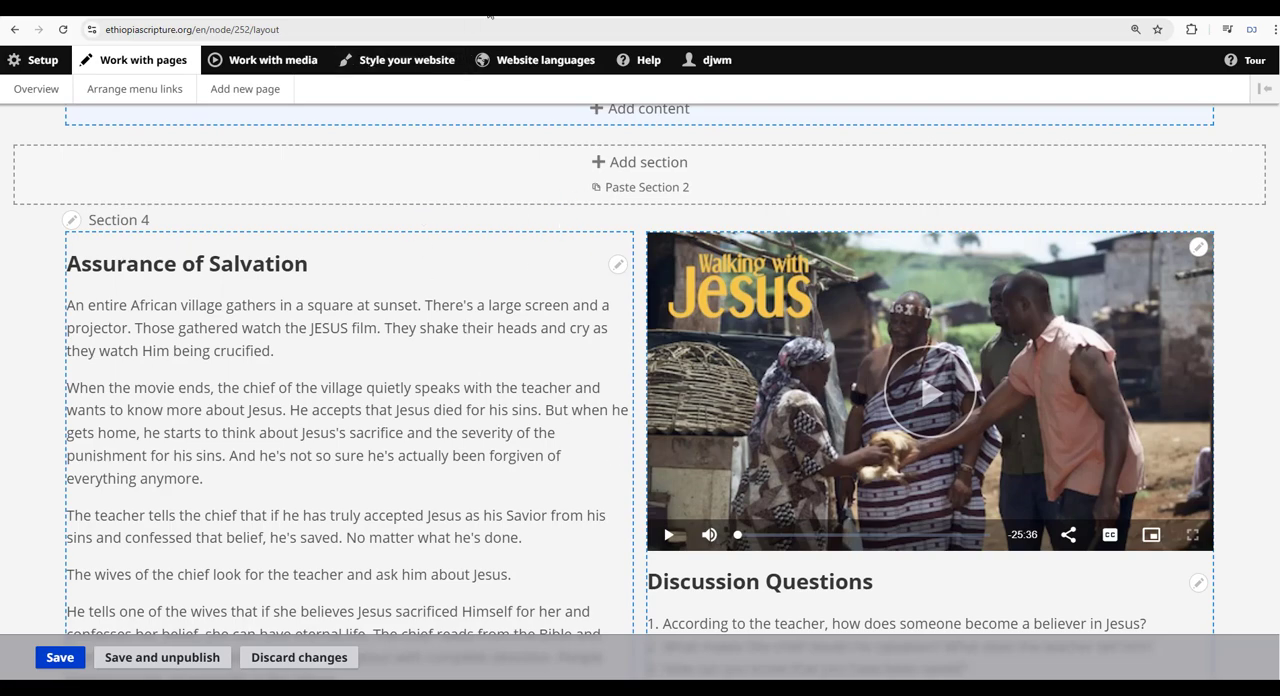
key("ctrl+Tab")
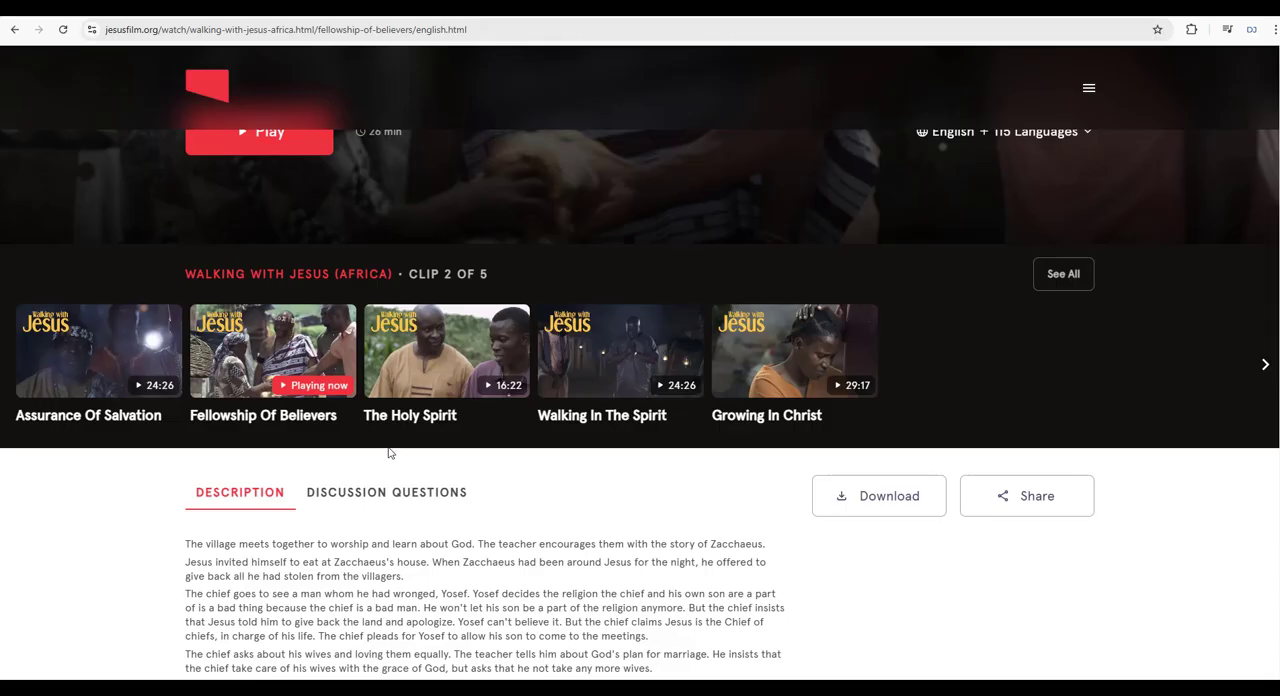
scroll(389, 452, "down", 3)
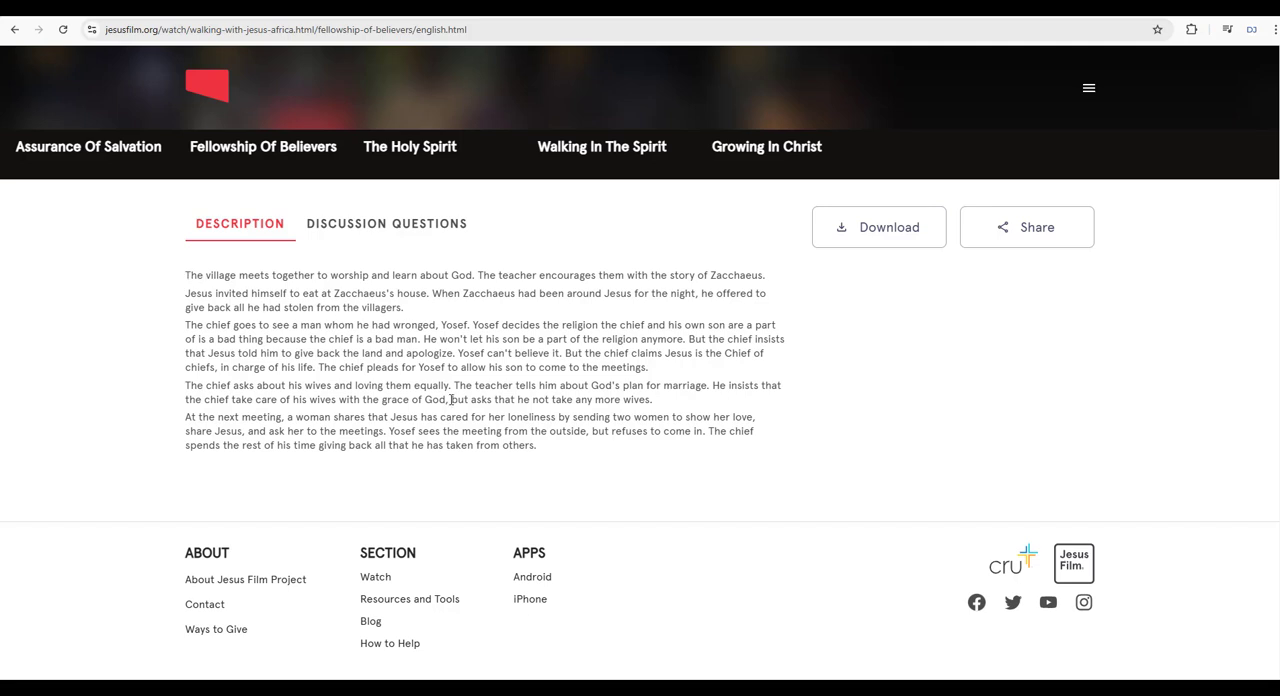
left_click(368, 226)
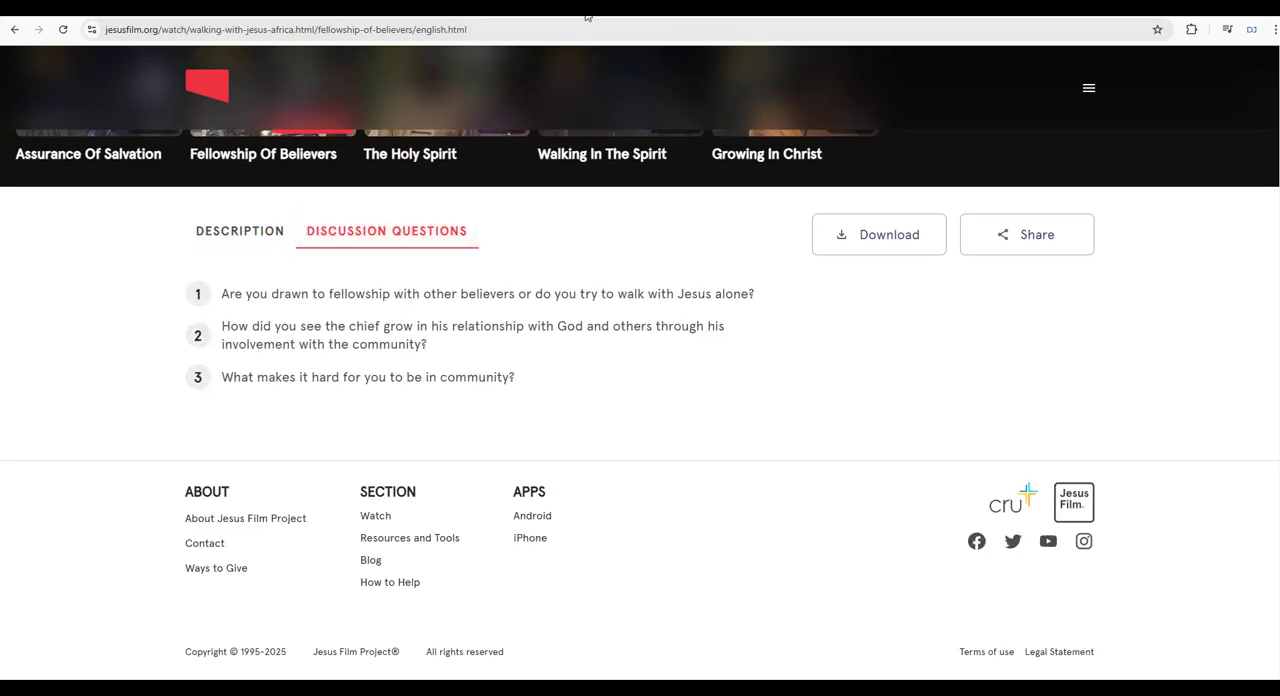
Examine the Oromo Walking with Jesus page's episode sections, including the separators, descriptions, videos and discussion questions.
key("ctrl+shift+Tab")
scroll(409, 340, "down", 3)
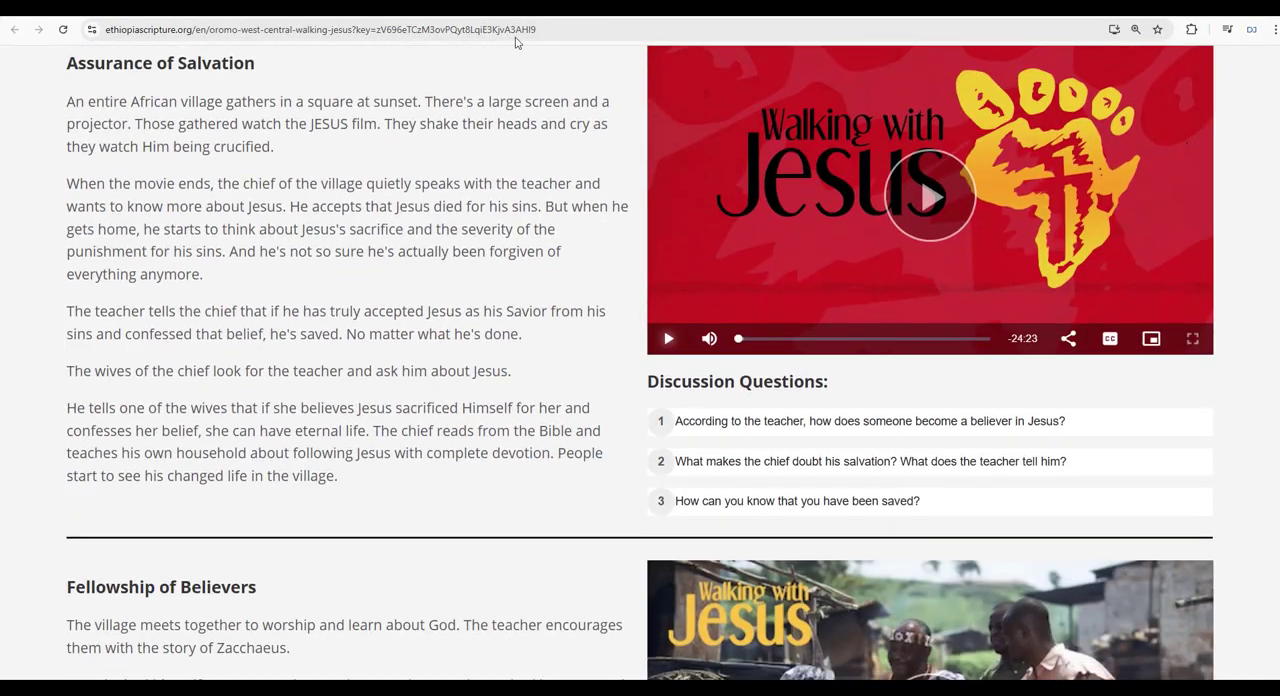
left_click(498, 14)
scroll(401, 304, "down", 3)
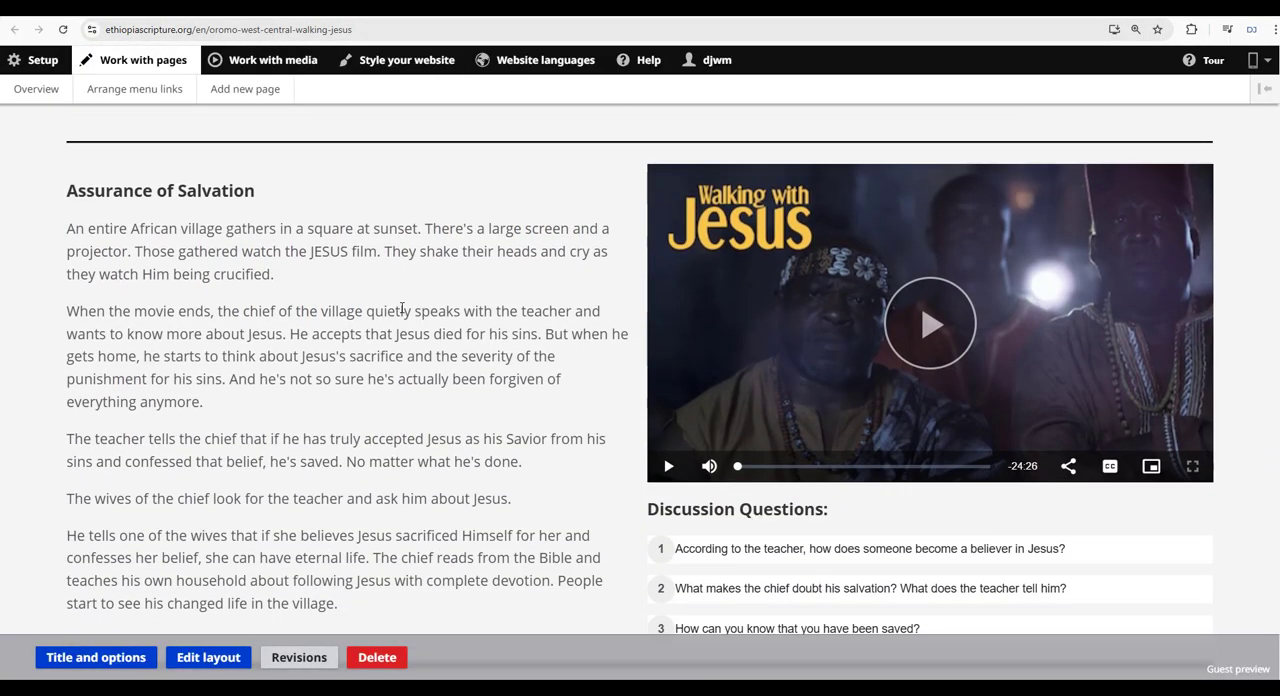
scroll(406, 313, "up", 3)
scroll(407, 315, "down", 10)
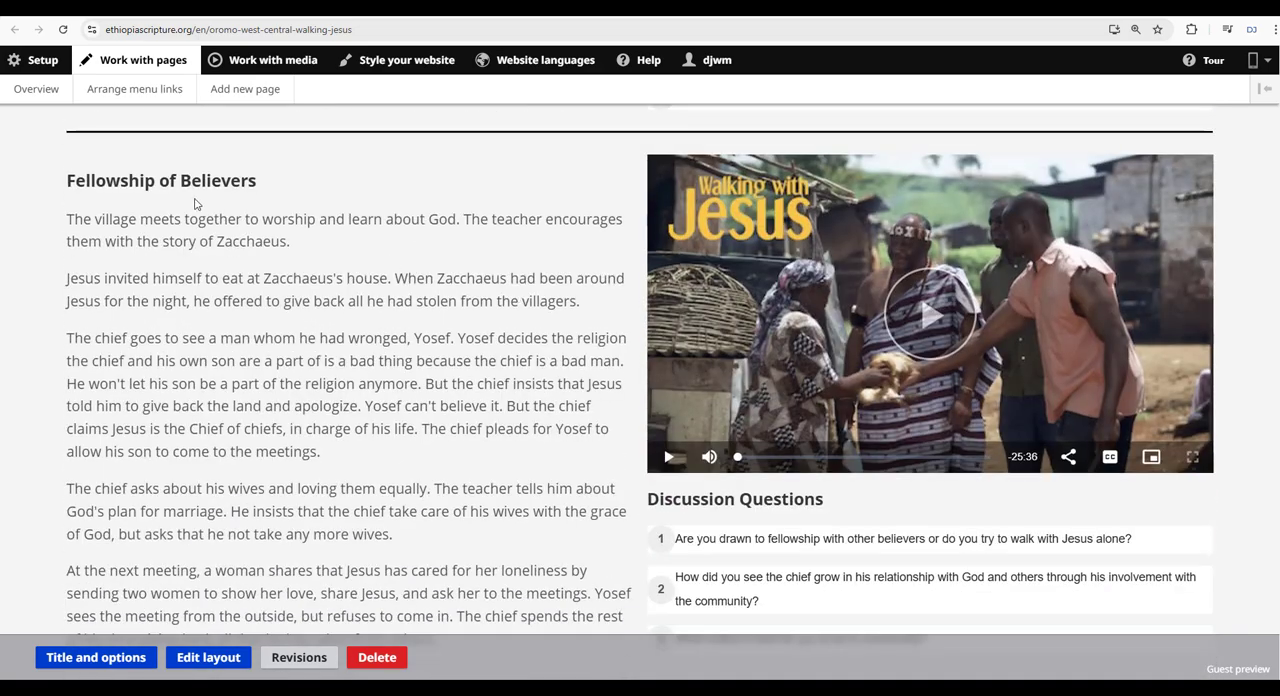
scroll(366, 344, "down", 3)
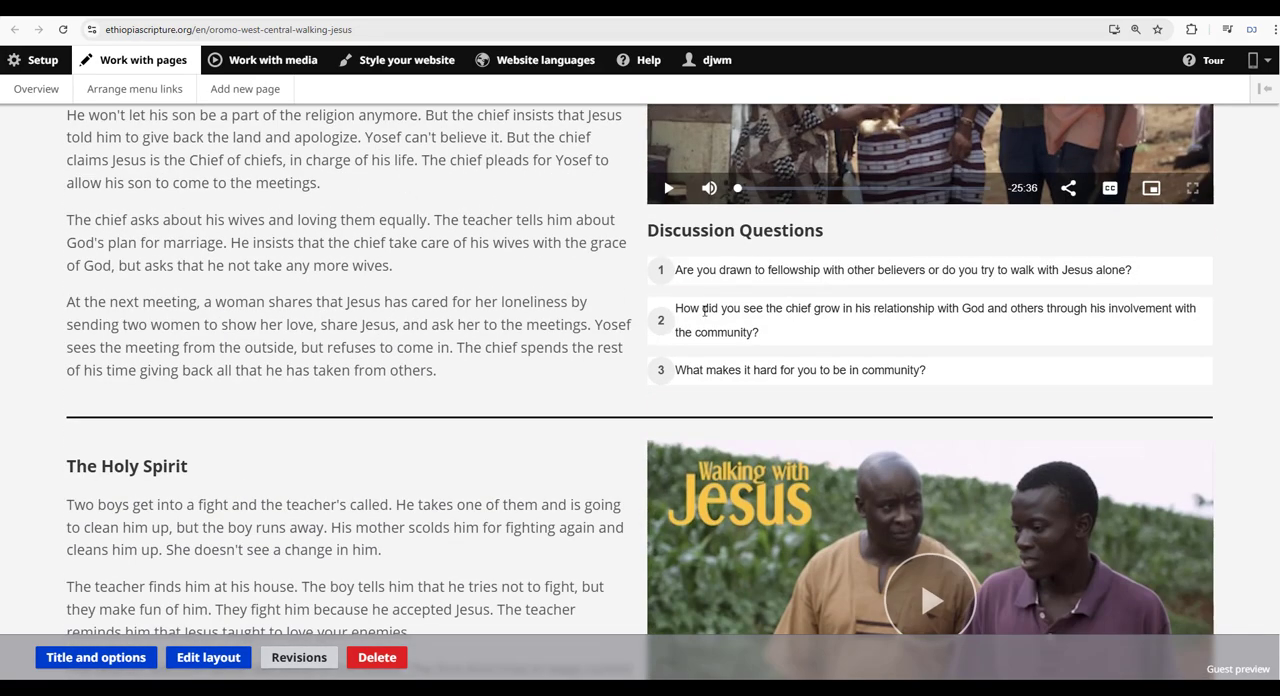
Review the whole Oromo Walking with Jesus page, from Assurance of Salvation through Growing in Christ, checking the separator lines between the episode sections.
scroll(670, 360, "up", 6)
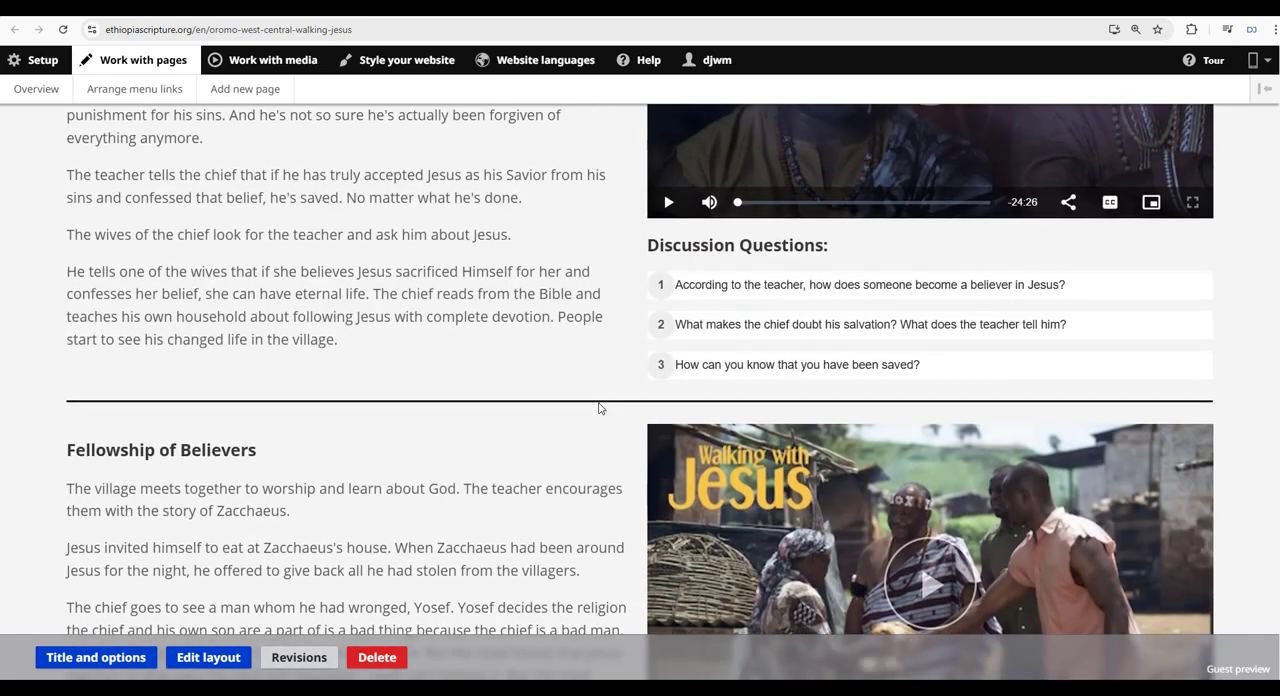
scroll(597, 403, "up", 1)
scroll(519, 345, "down", 2)
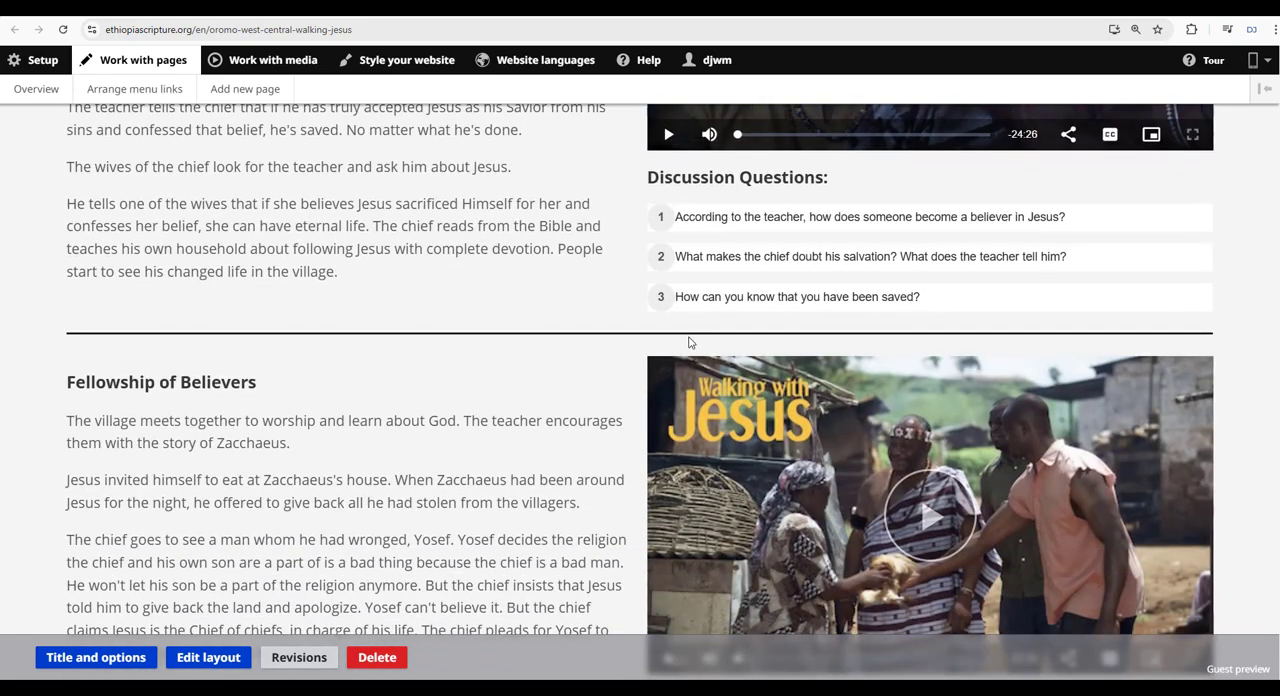
scroll(688, 342, "down", 6)
scroll(446, 363, "down", 4)
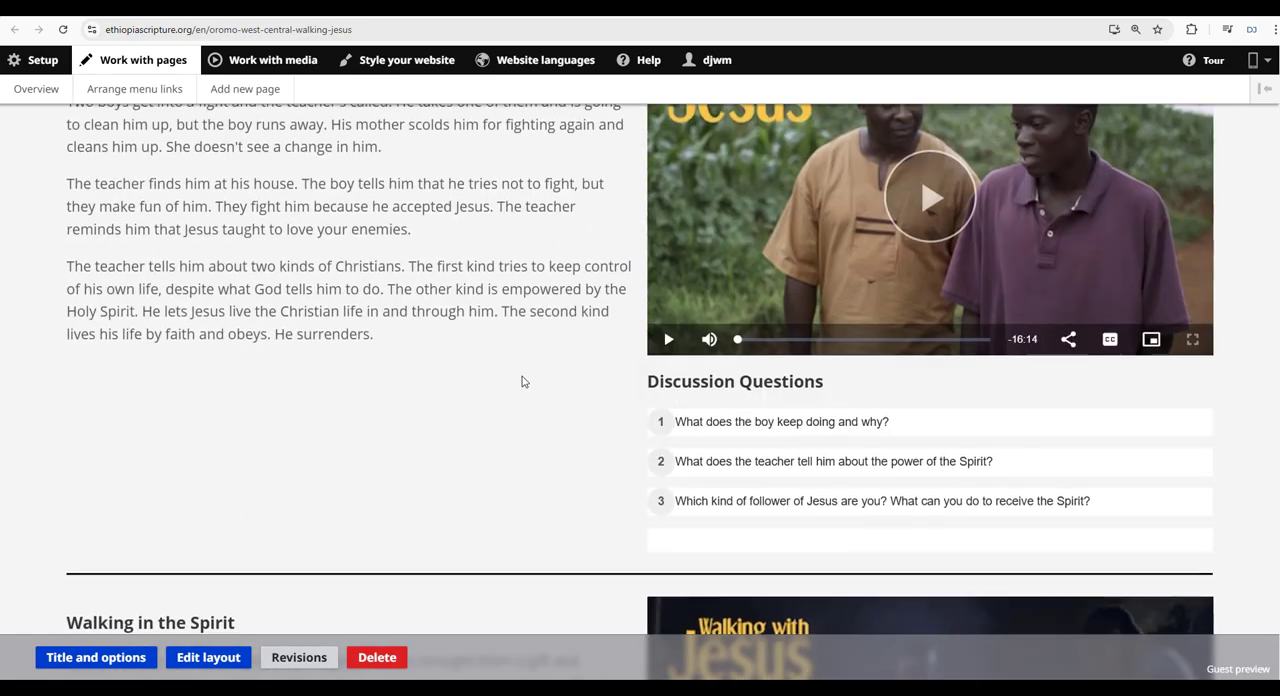
scroll(521, 381, "down", 7)
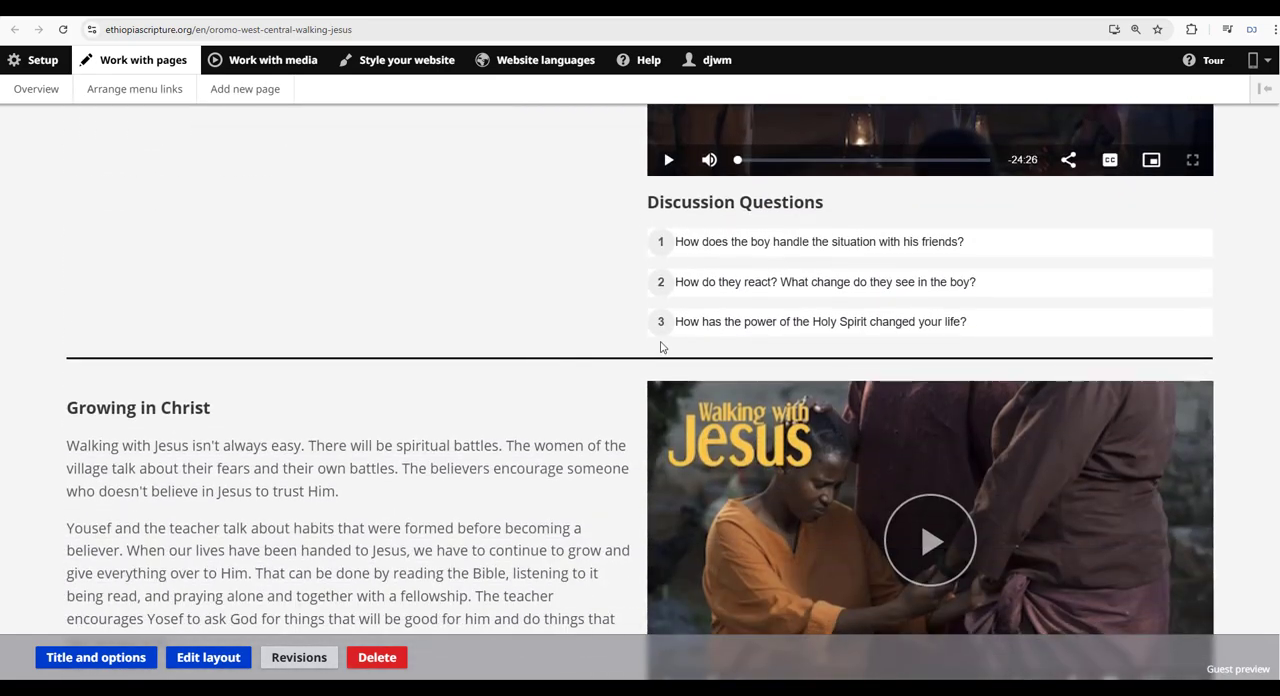
scroll(640, 346, "down", 5)
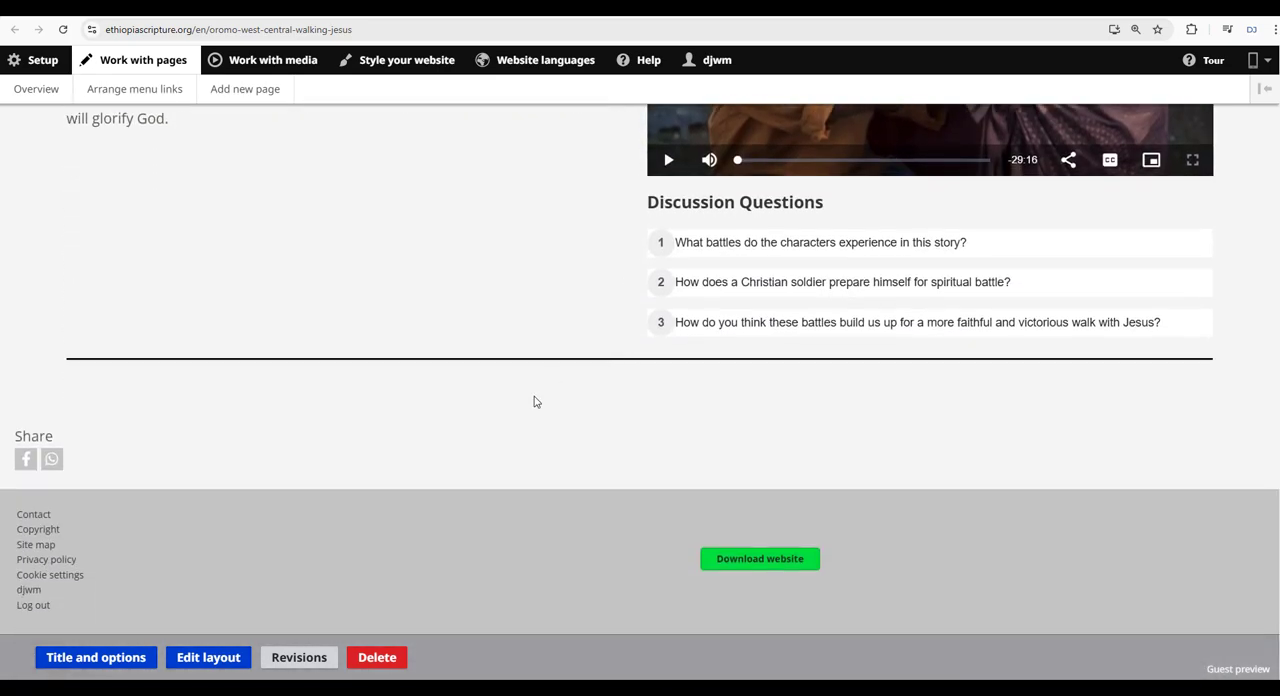
scroll(540, 395, "up", 15)
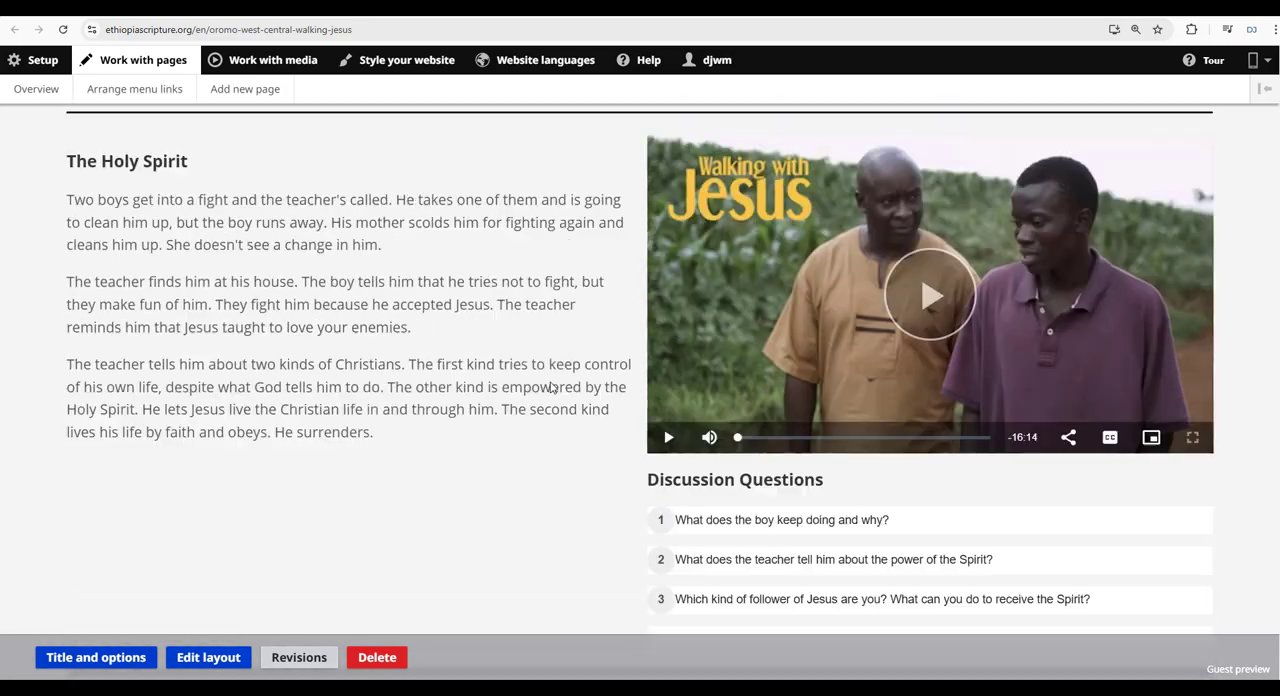
scroll(549, 387, "up", 12)
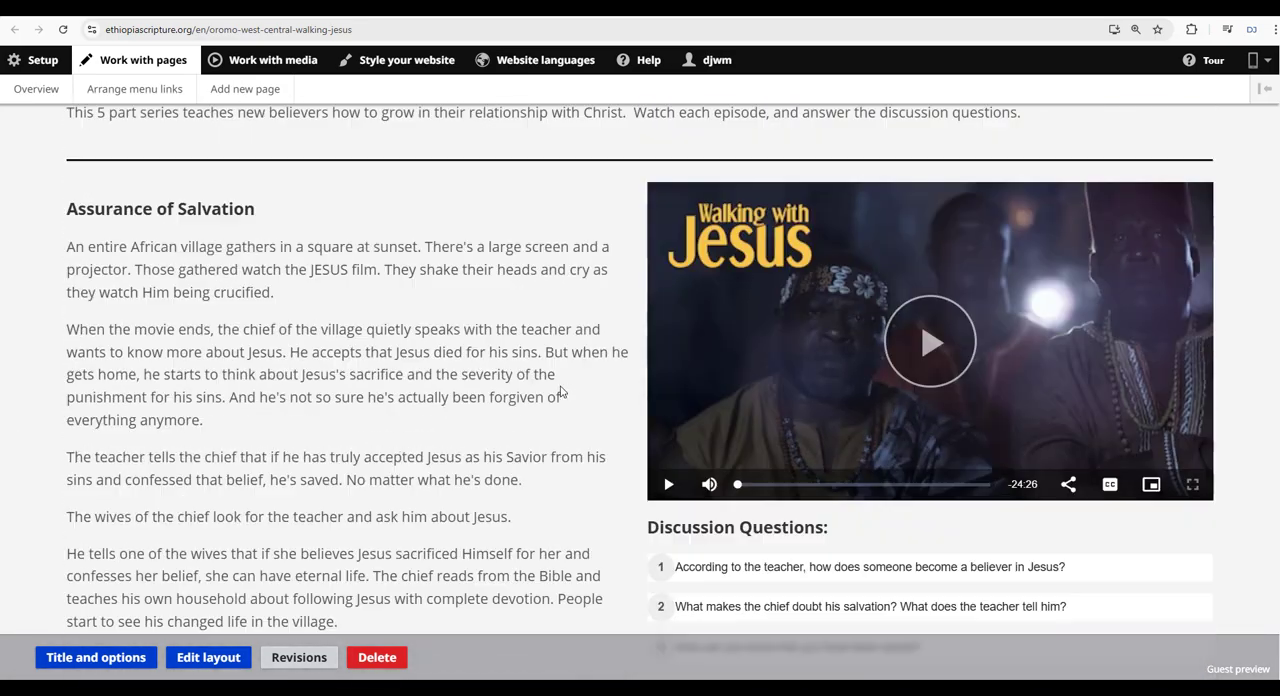
scroll(552, 374, "up", 2)
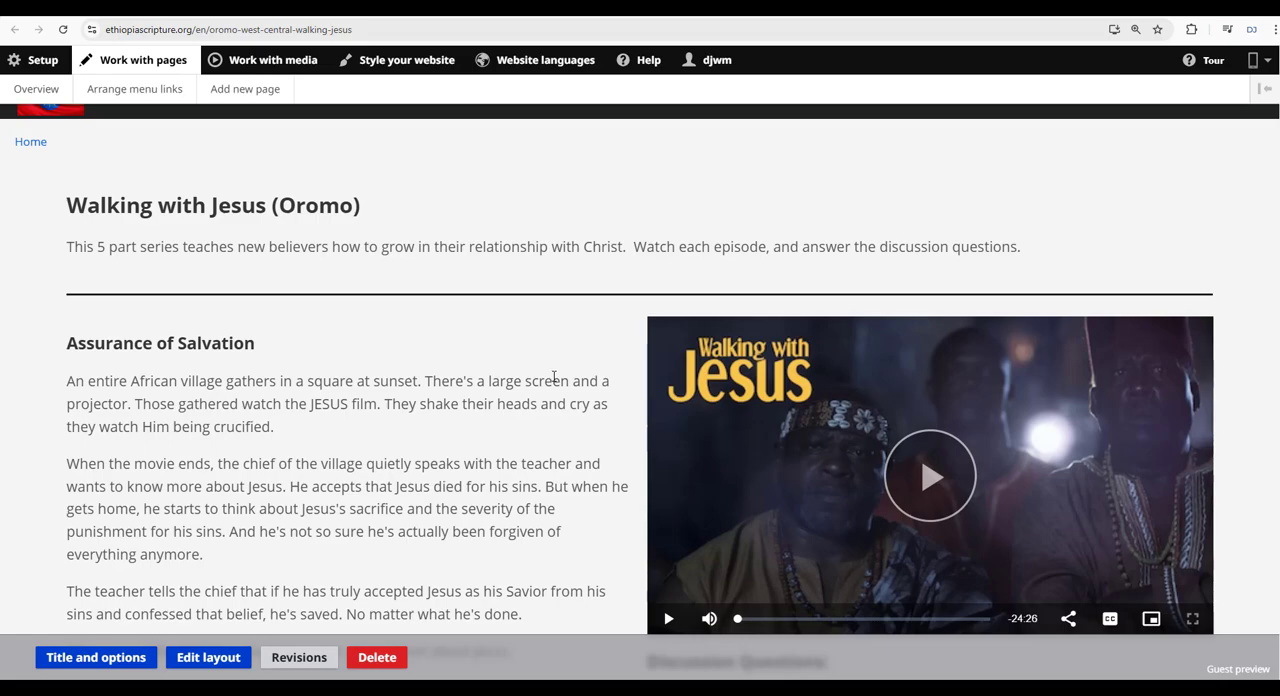